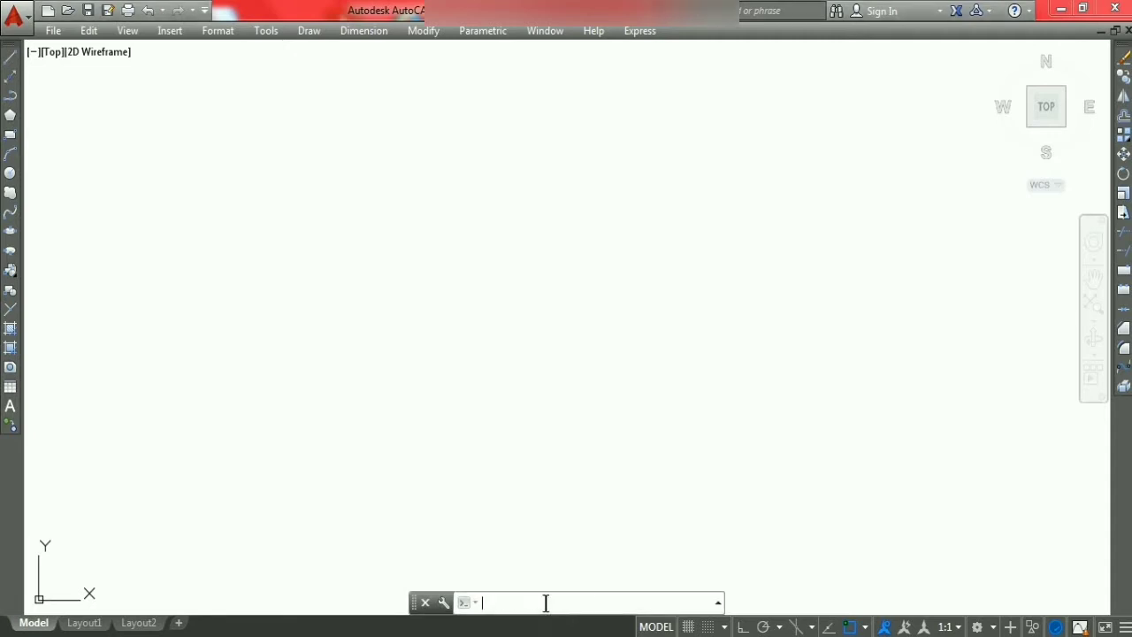
Step: Draw a vertical line 20' long with Ortho mode on in the middle of the empty drawing area
text(l)
key(Return)
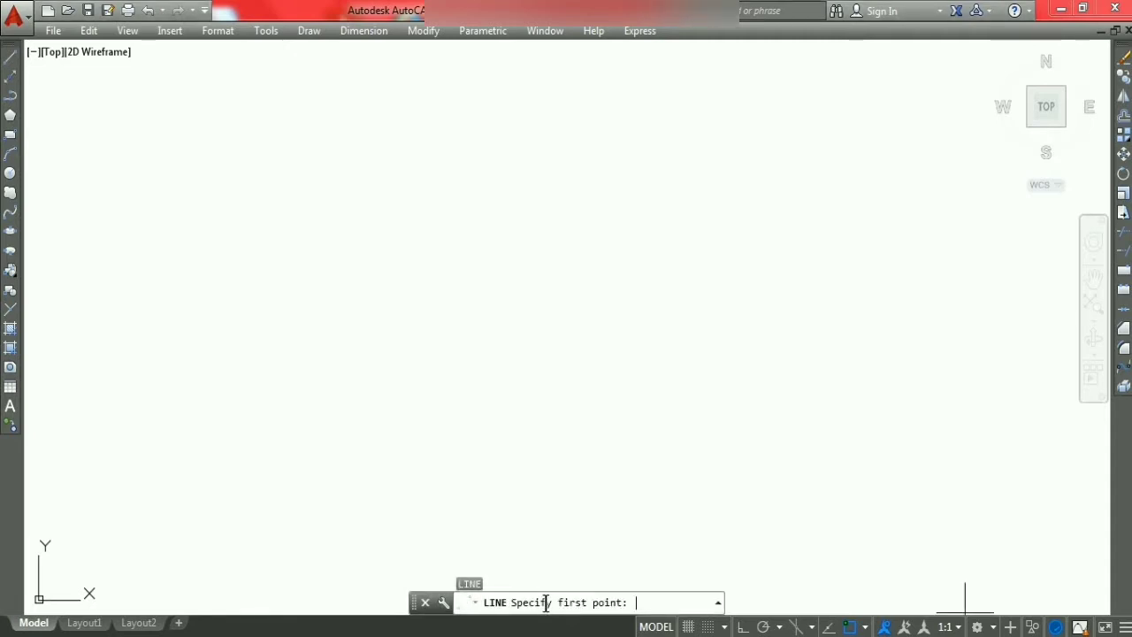
click(486, 491)
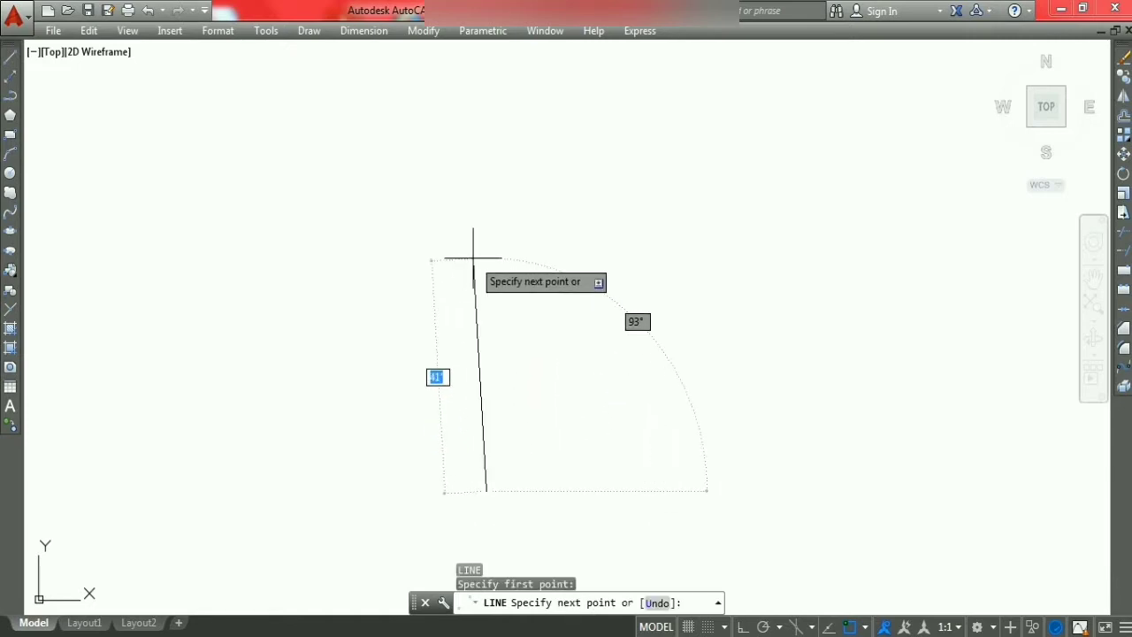
key(F8)
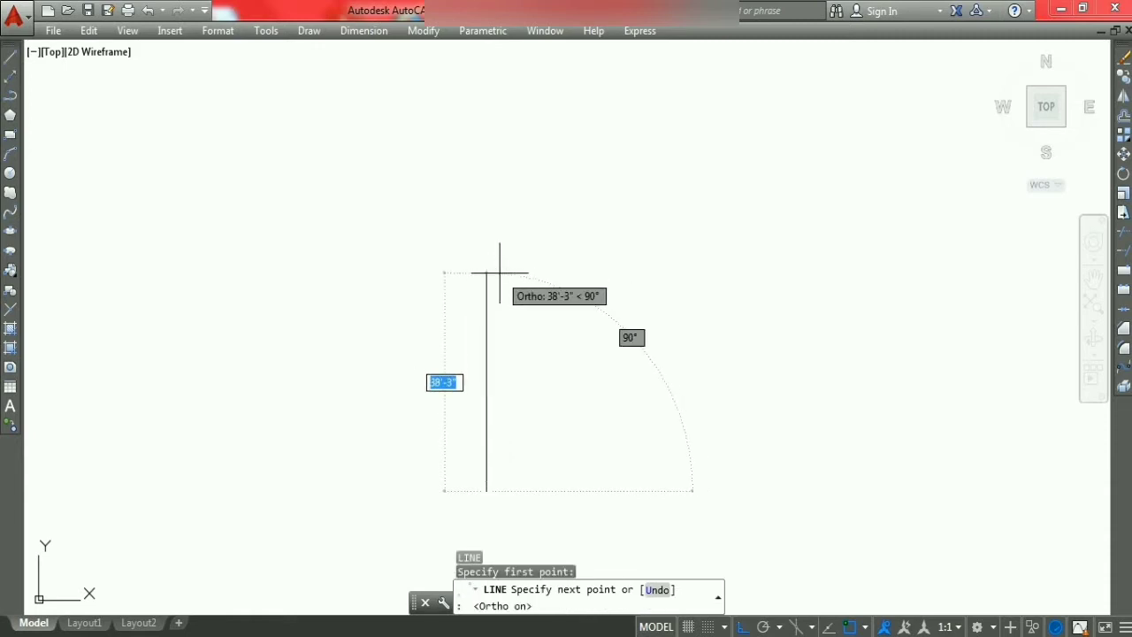
text(20')
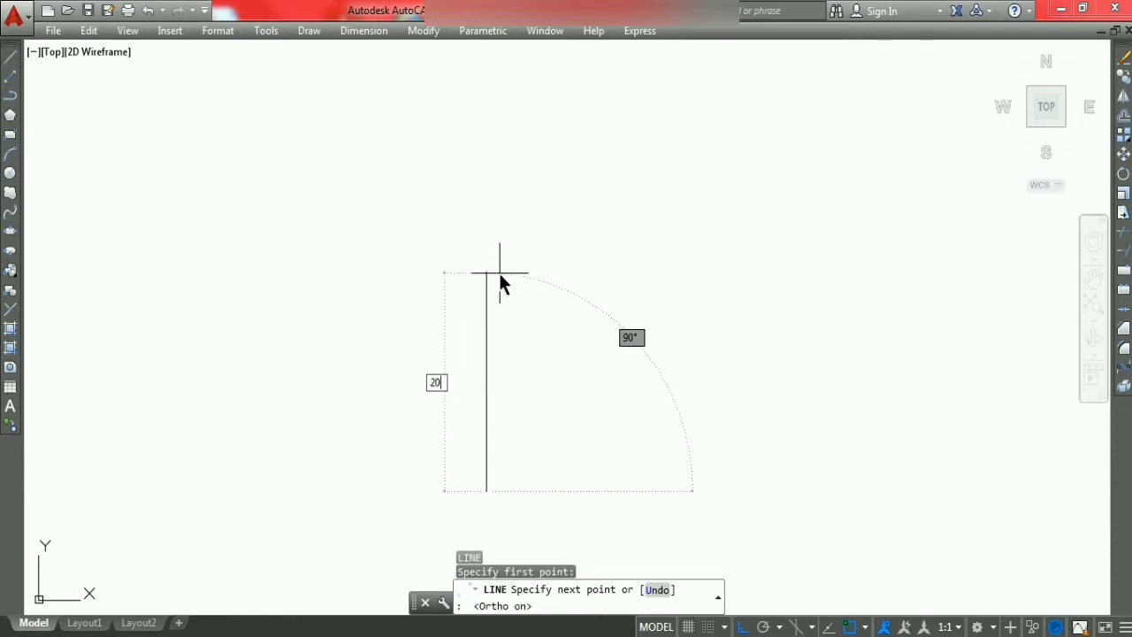
key(Return)
key(Escape)
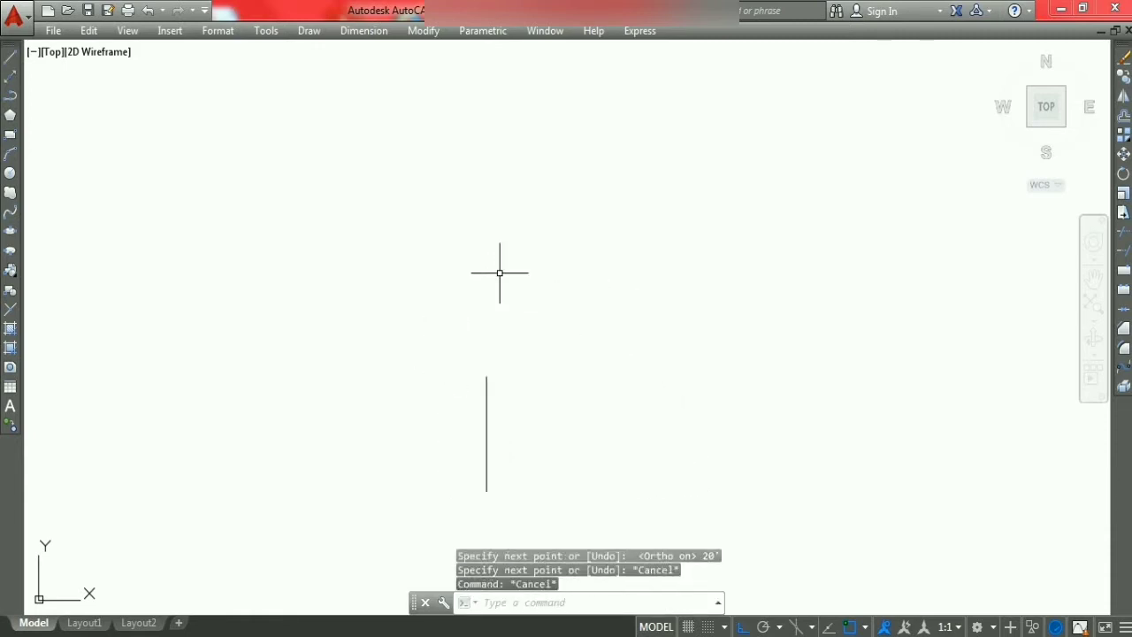
Step: From the vertical line's upper end, draw the other three 20' sides to close a 20' by 20' square
scroll(484, 497, up, 4)
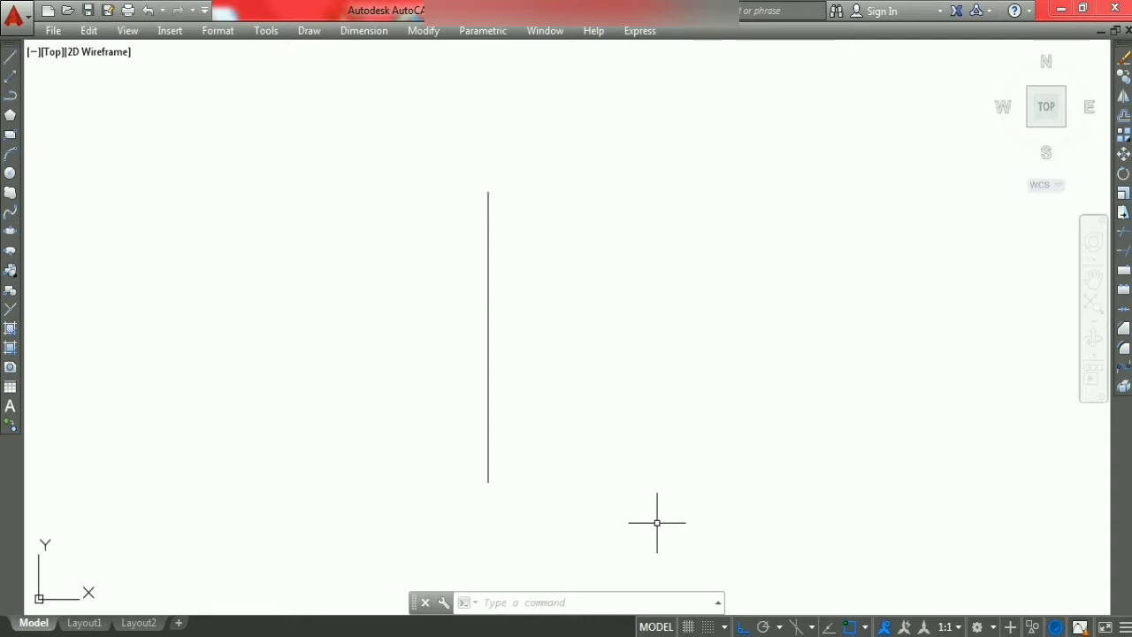
text(L)
key(Return)
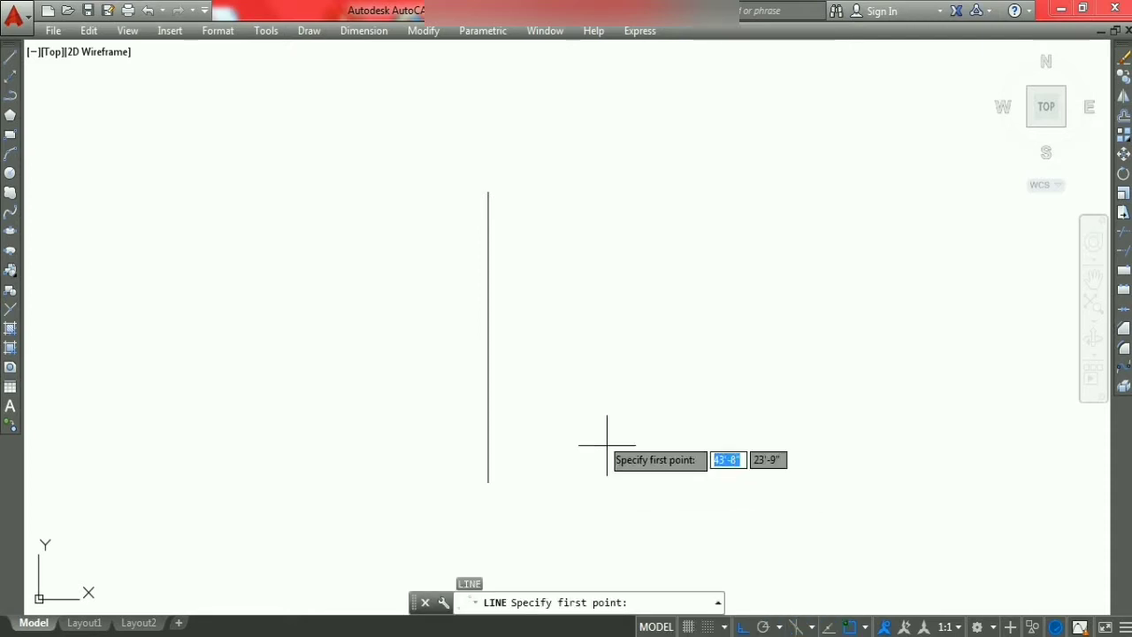
click(488, 191)
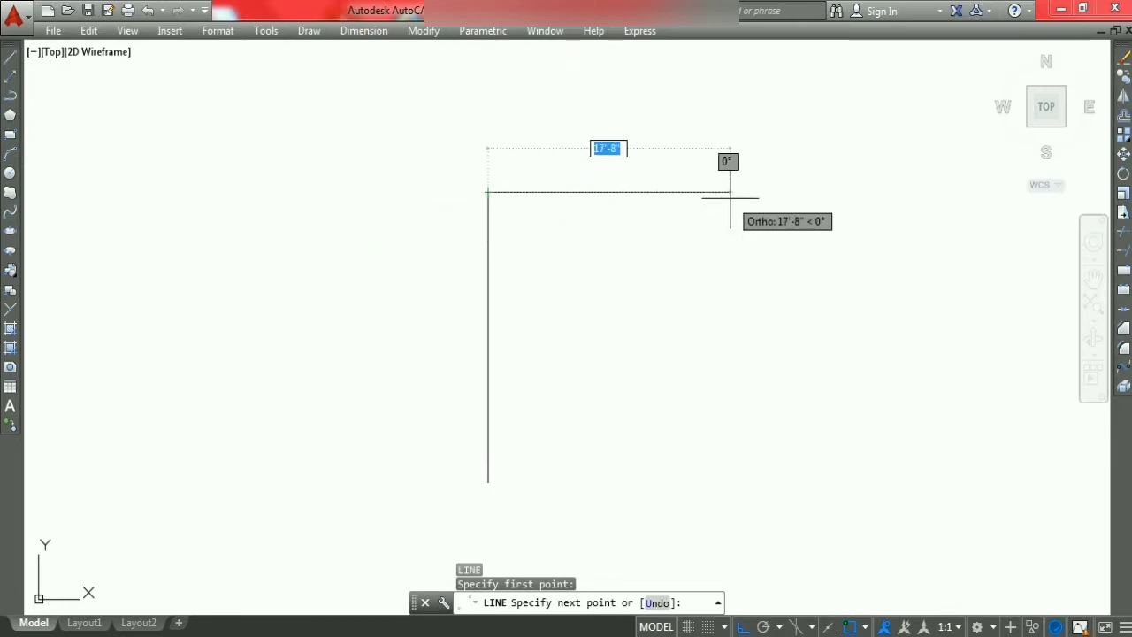
text(20')
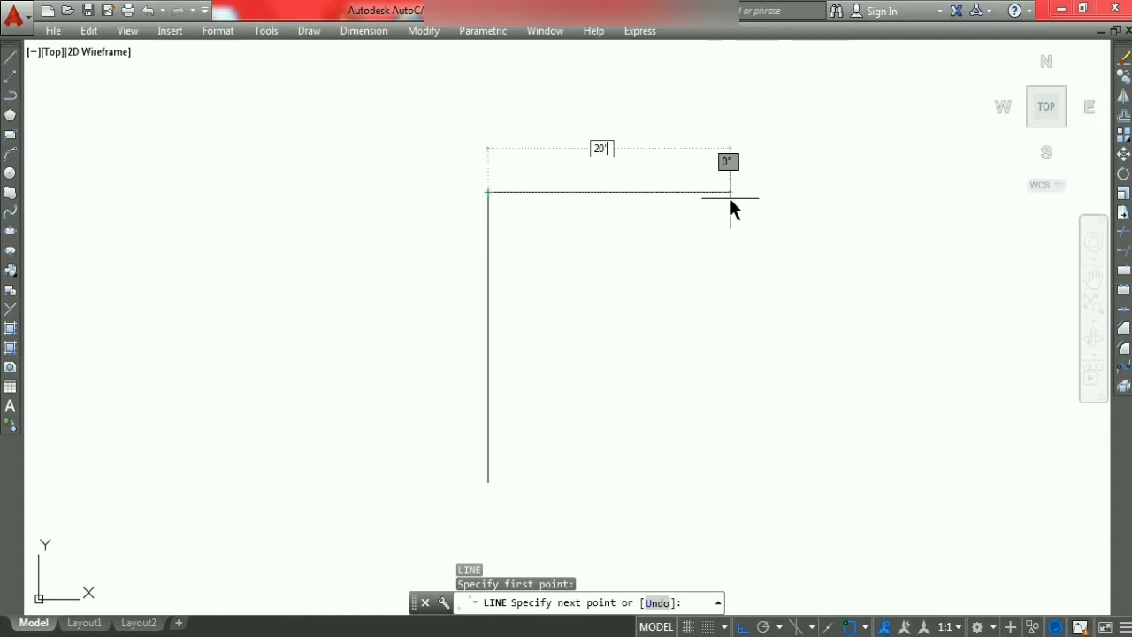
key(Return)
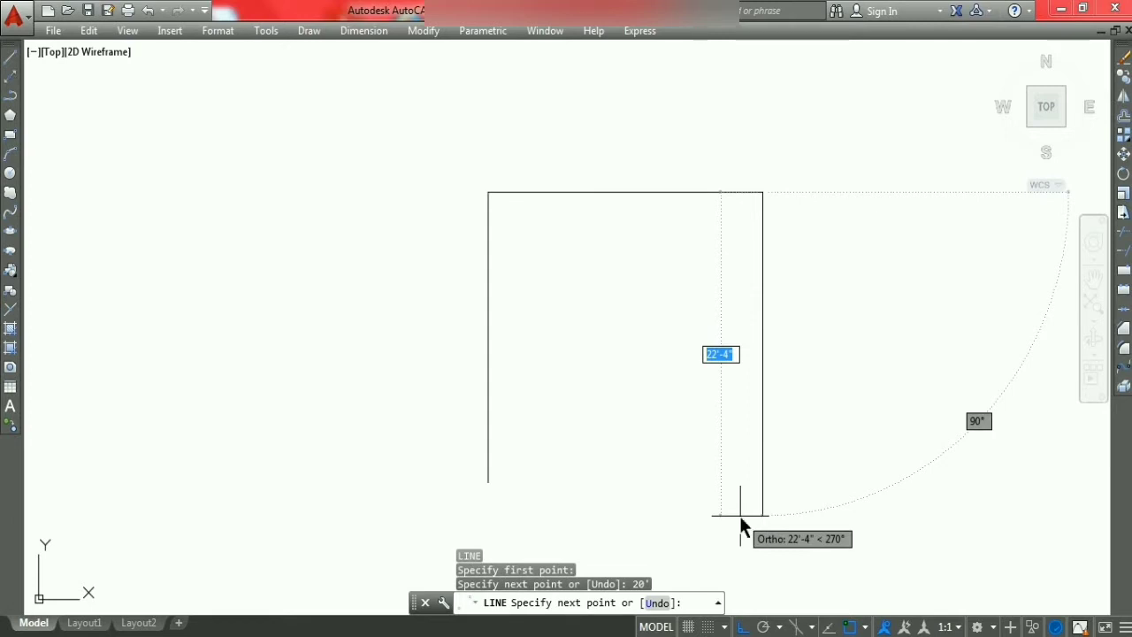
text(20')
key(Return)
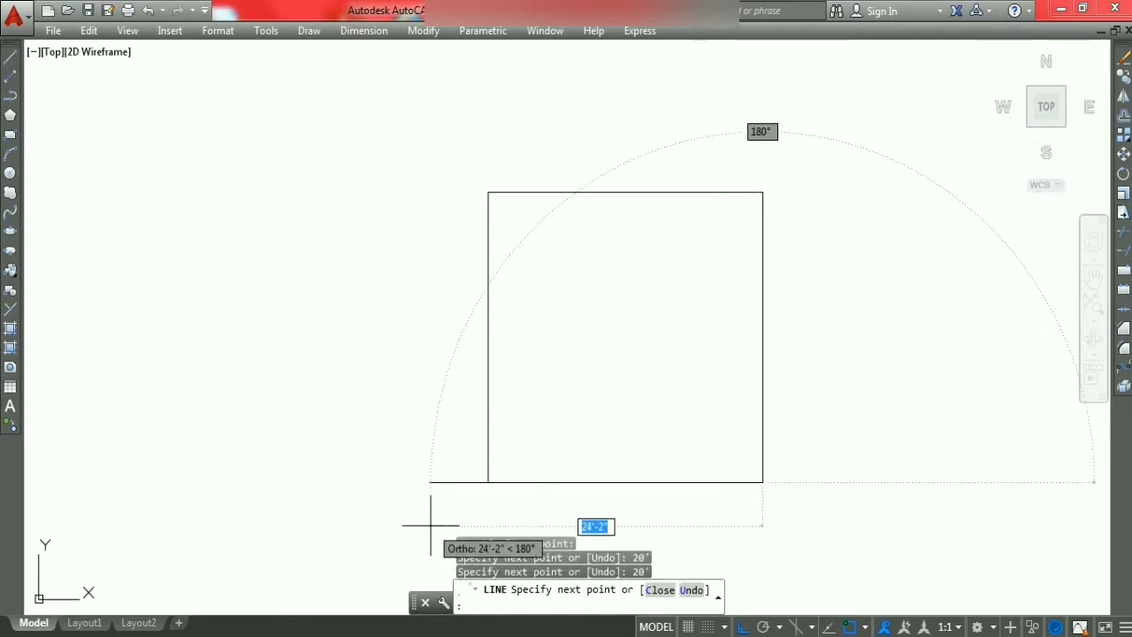
text(20')
key(Return)
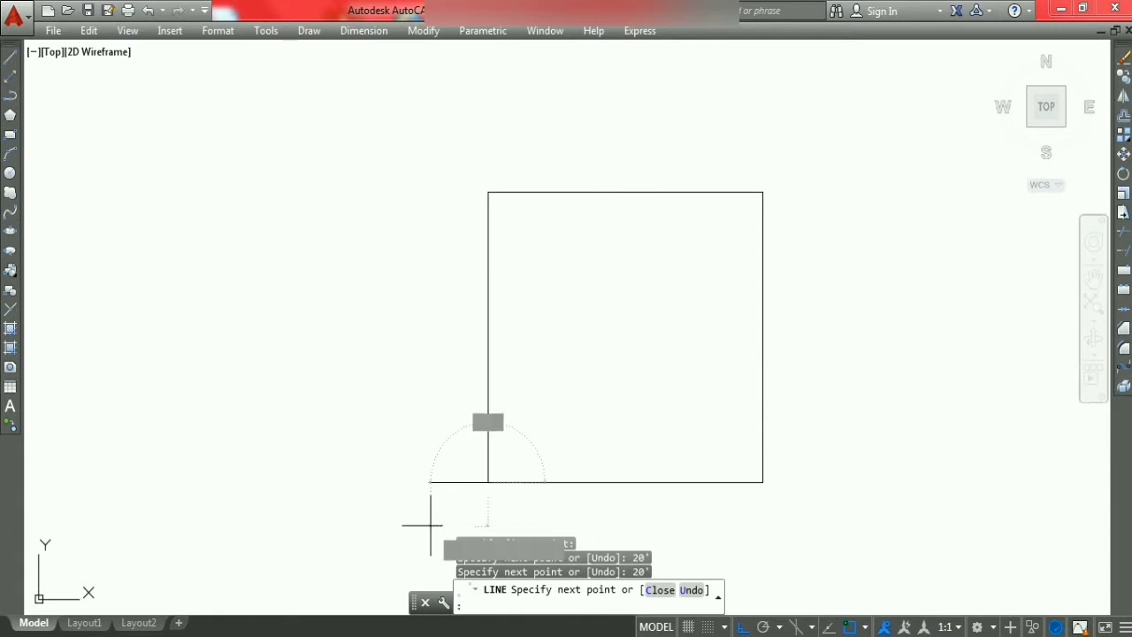
key(Escape)
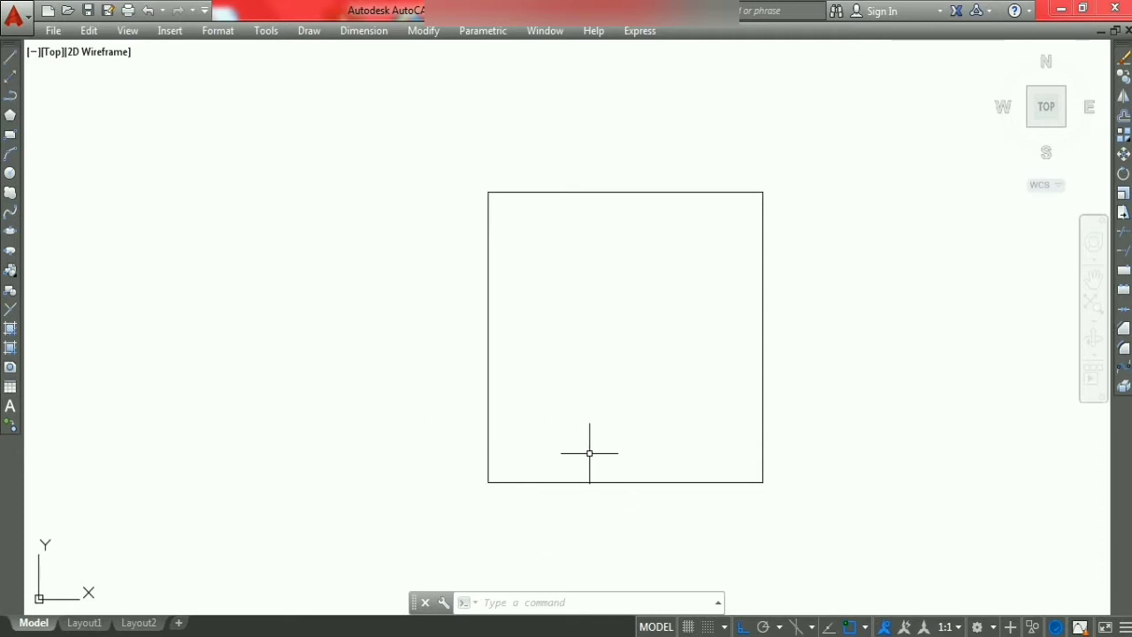
Step: Copy the whole square horizontally to the left, leaving a gap between it and the original
click(782, 510)
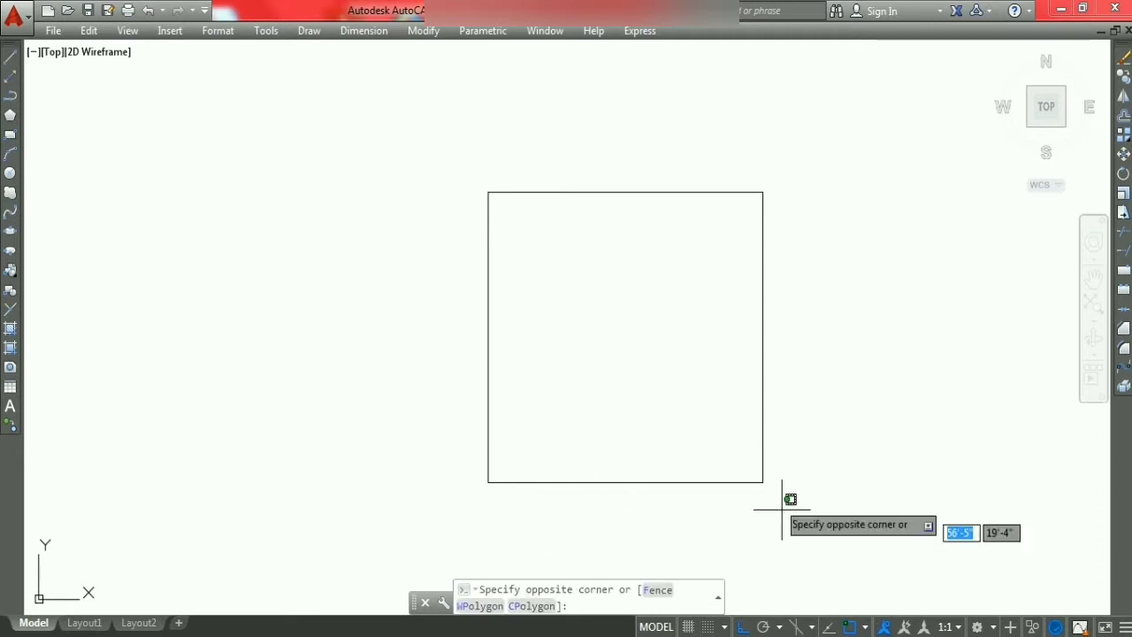
click(415, 117)
right_click(620, 323)
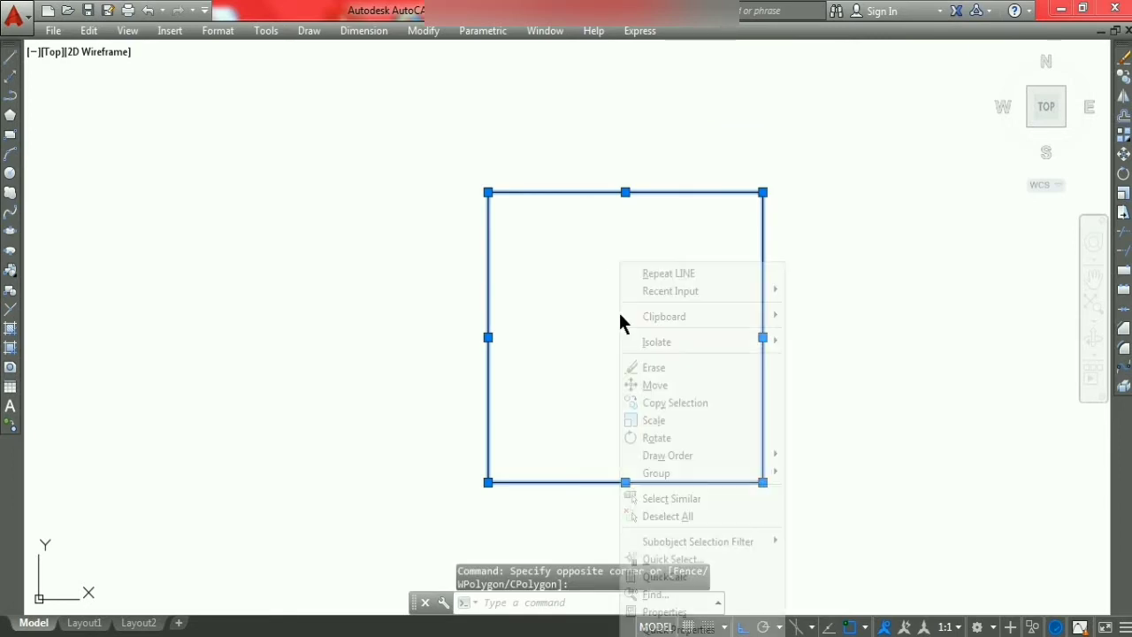
click(697, 404)
click(747, 478)
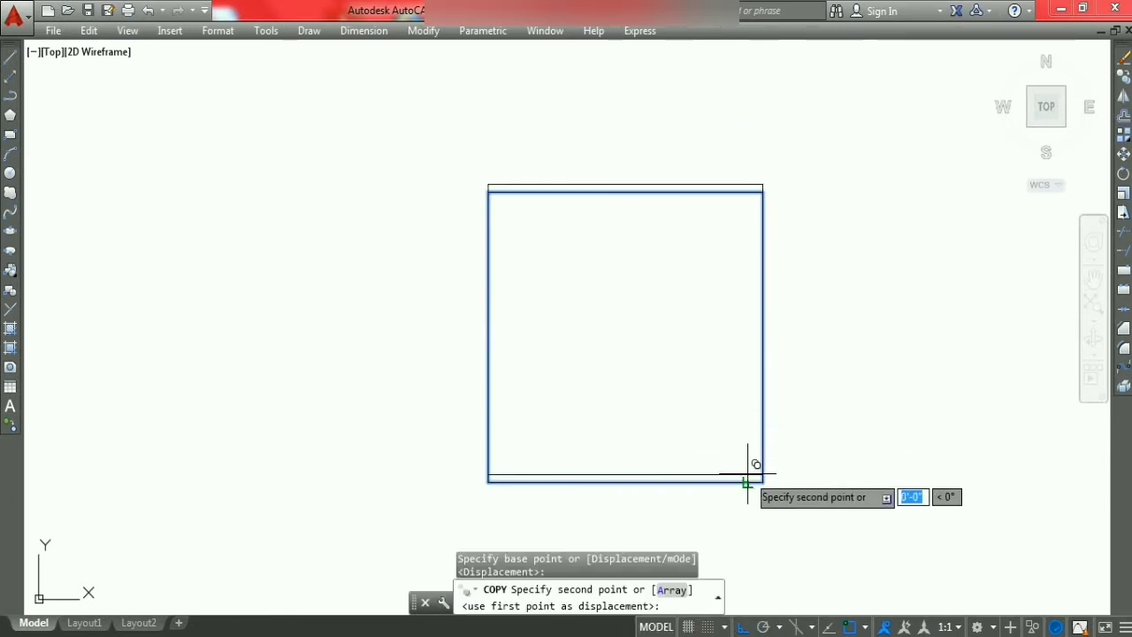
click(340, 485)
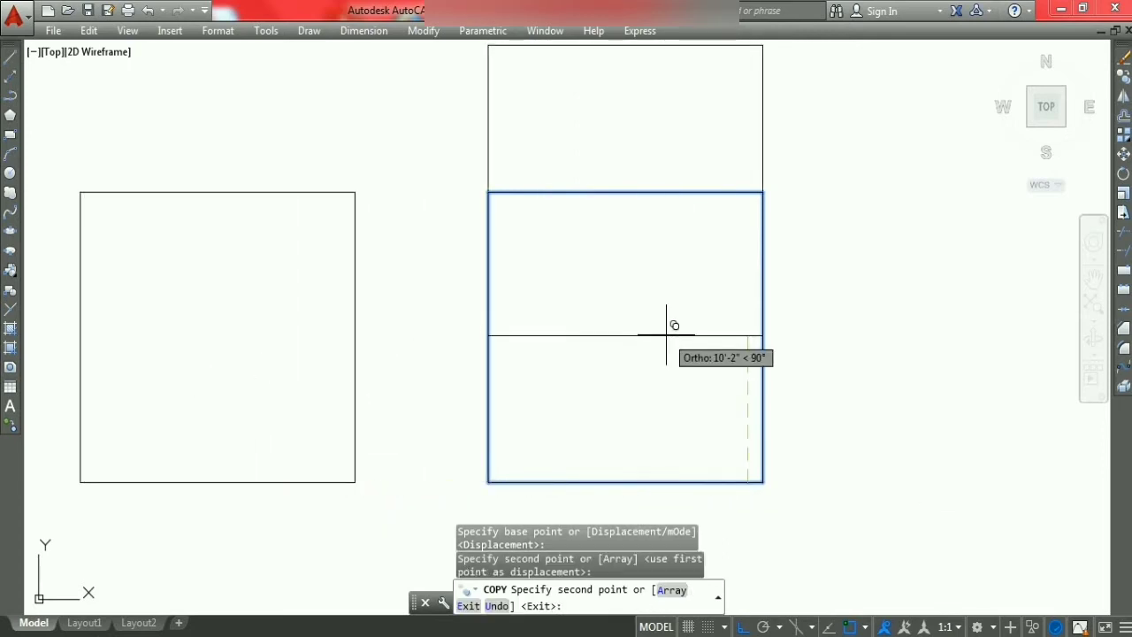
key(Escape)
key(Escape)
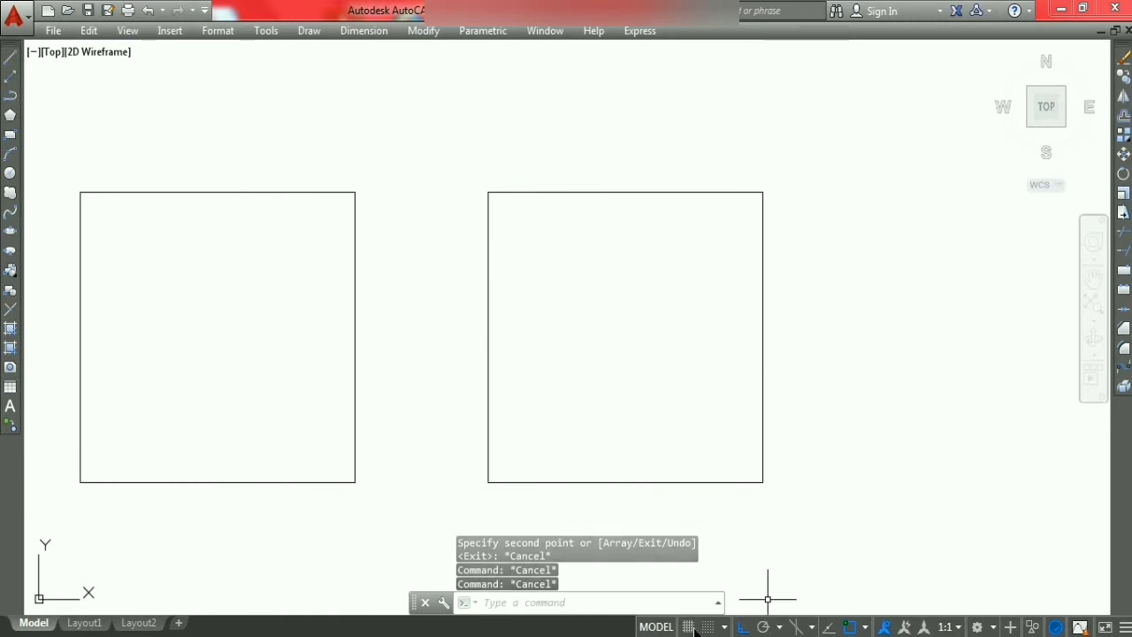
Step: Copy the original square about 26' to the right with the COPY command, using its lower-right corner as base point
click(655, 604)
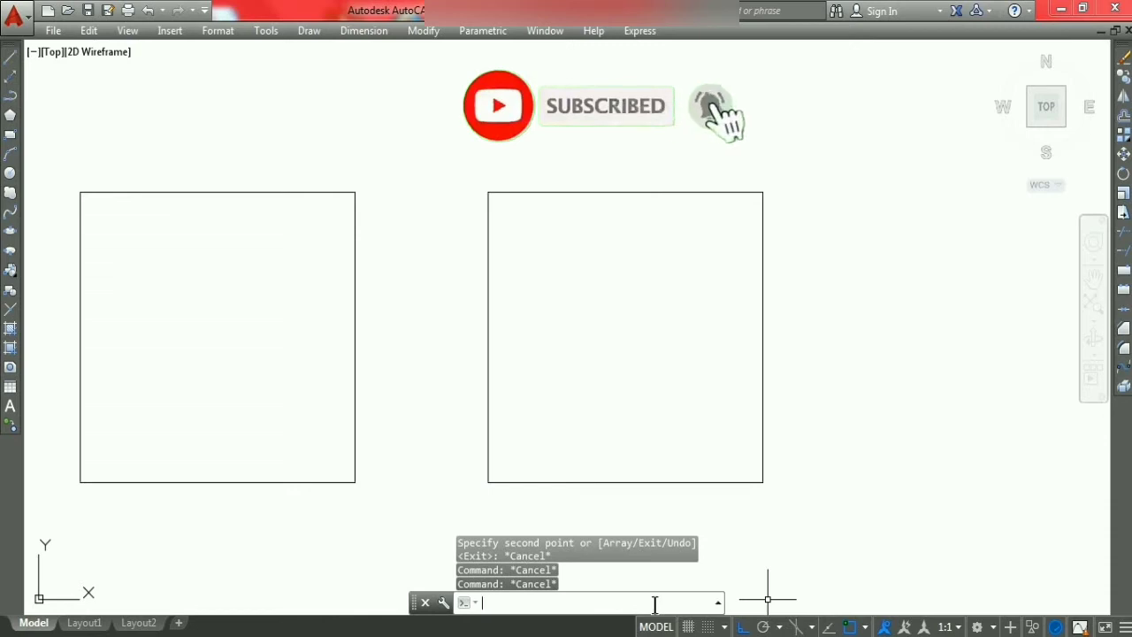
text(co)
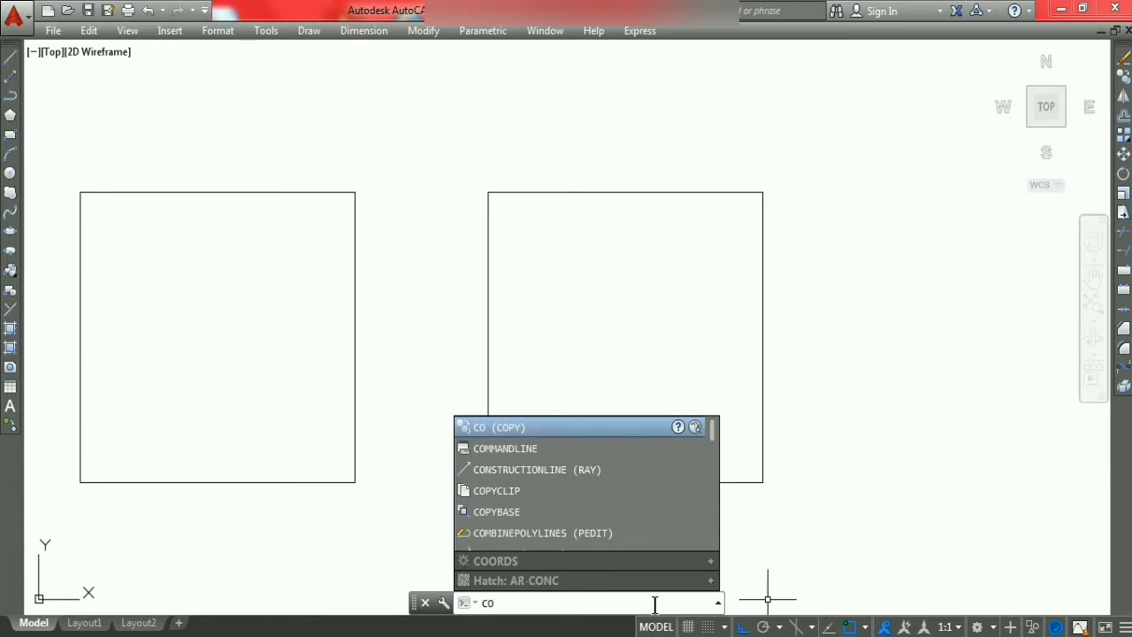
key(Return)
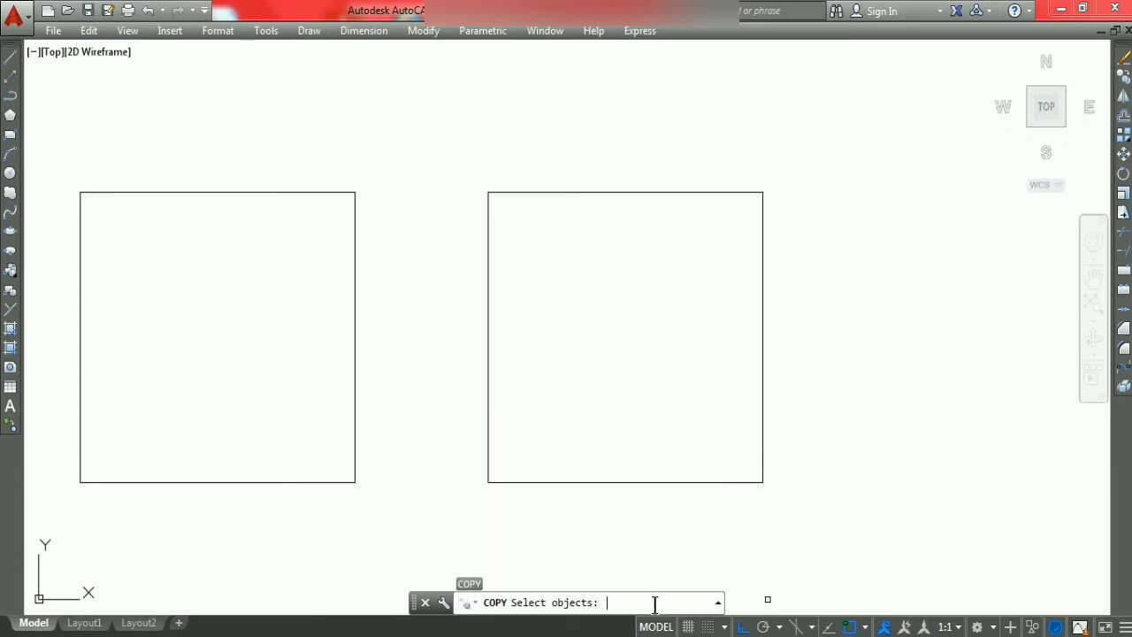
click(780, 495)
click(436, 134)
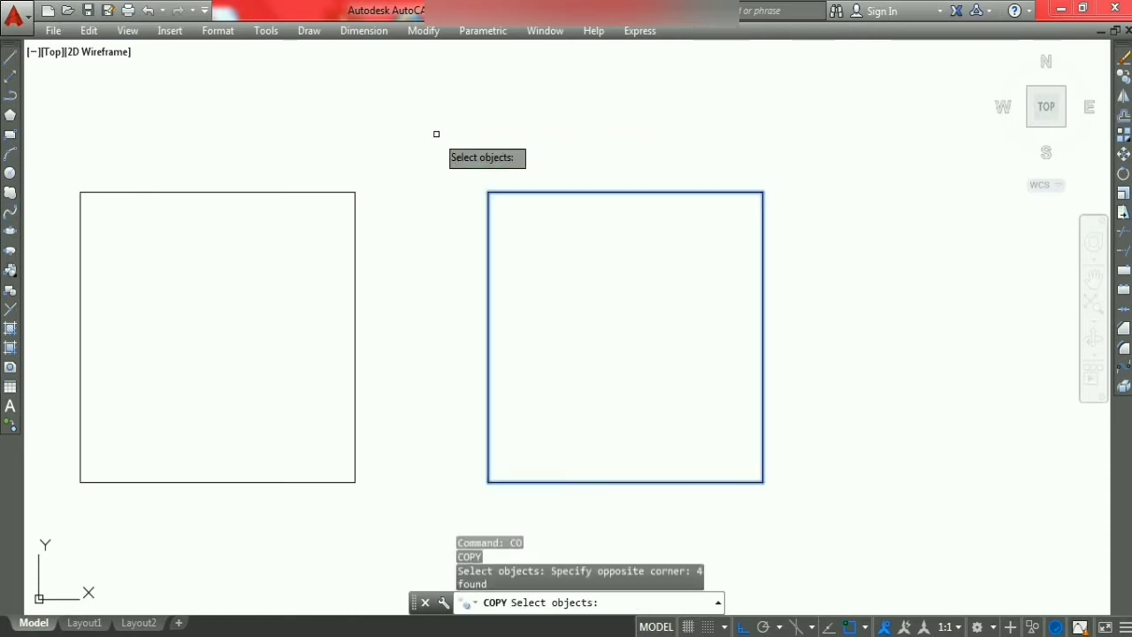
key(Return)
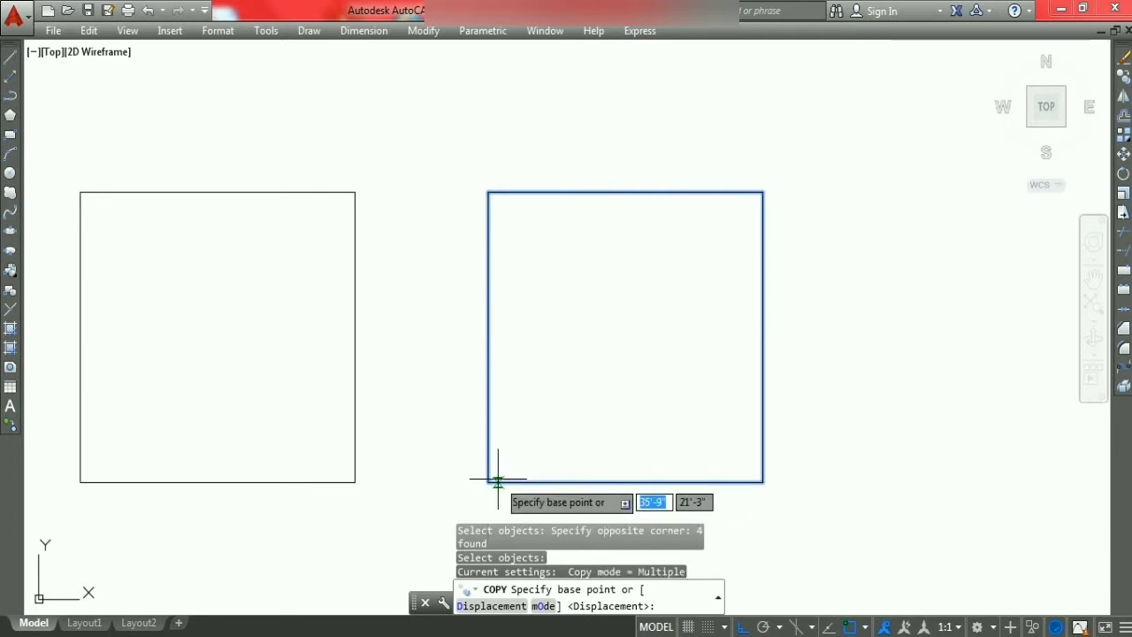
click(762, 481)
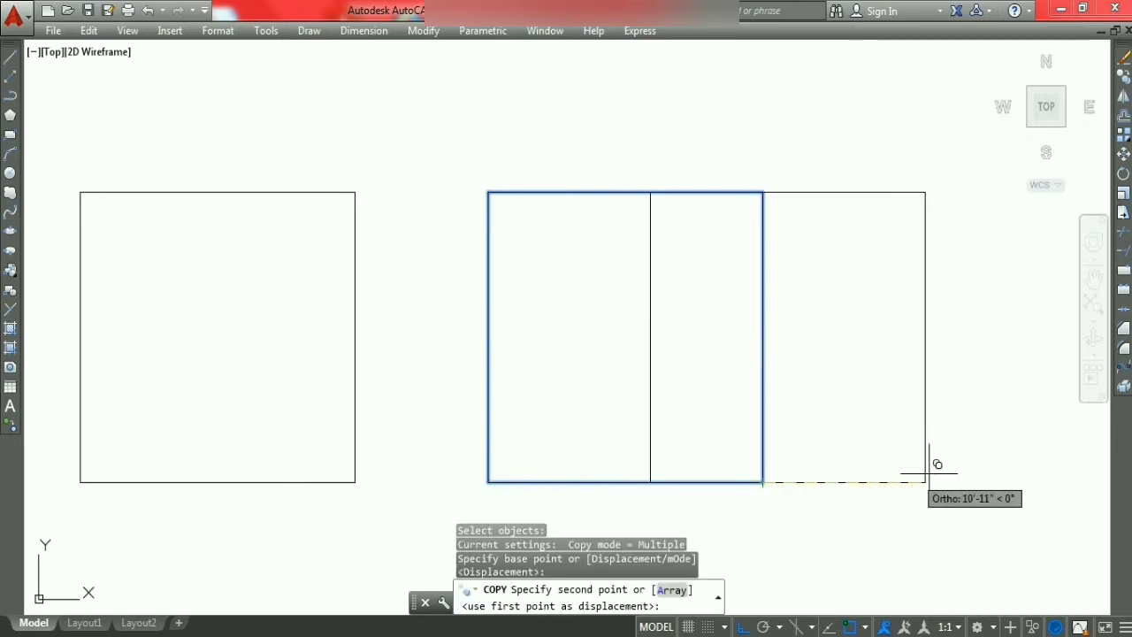
scroll(822, 469, down, 2)
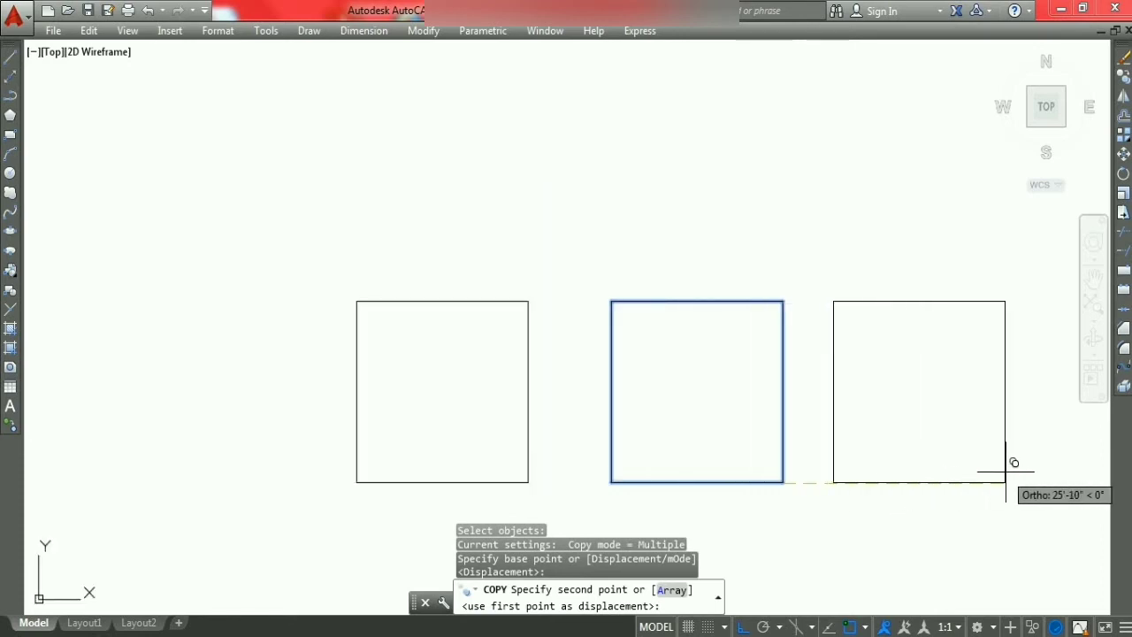
click(1007, 472)
key(Escape)
key(Escape)
key(Escape)
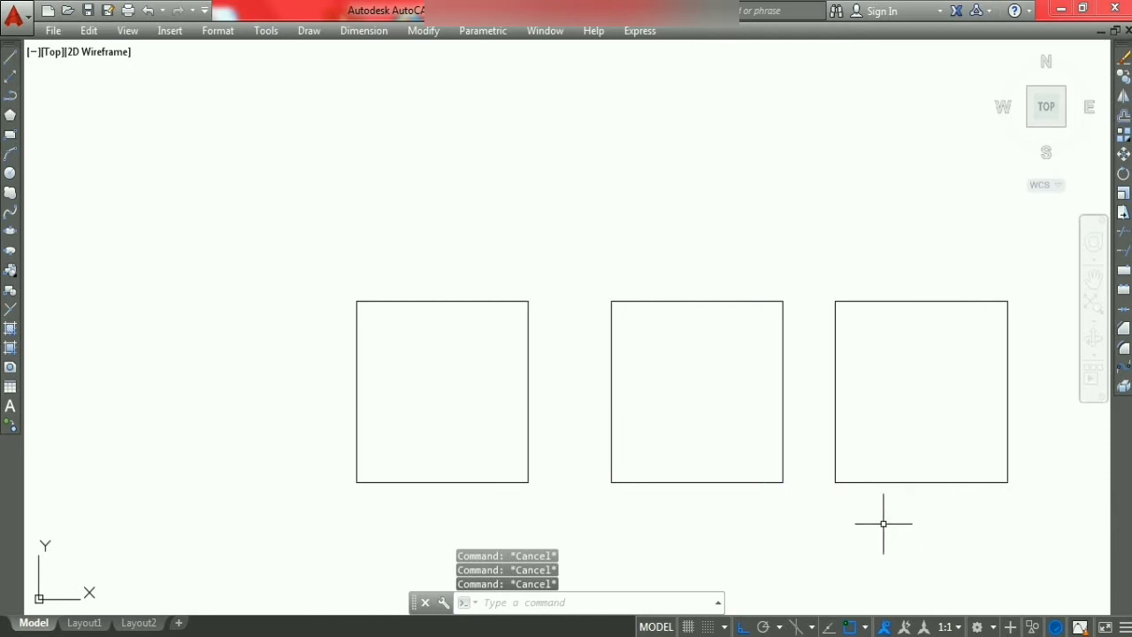
Step: Offset the right and left sides of the leftmost square inward by 9"
scroll(426, 476, up, 2)
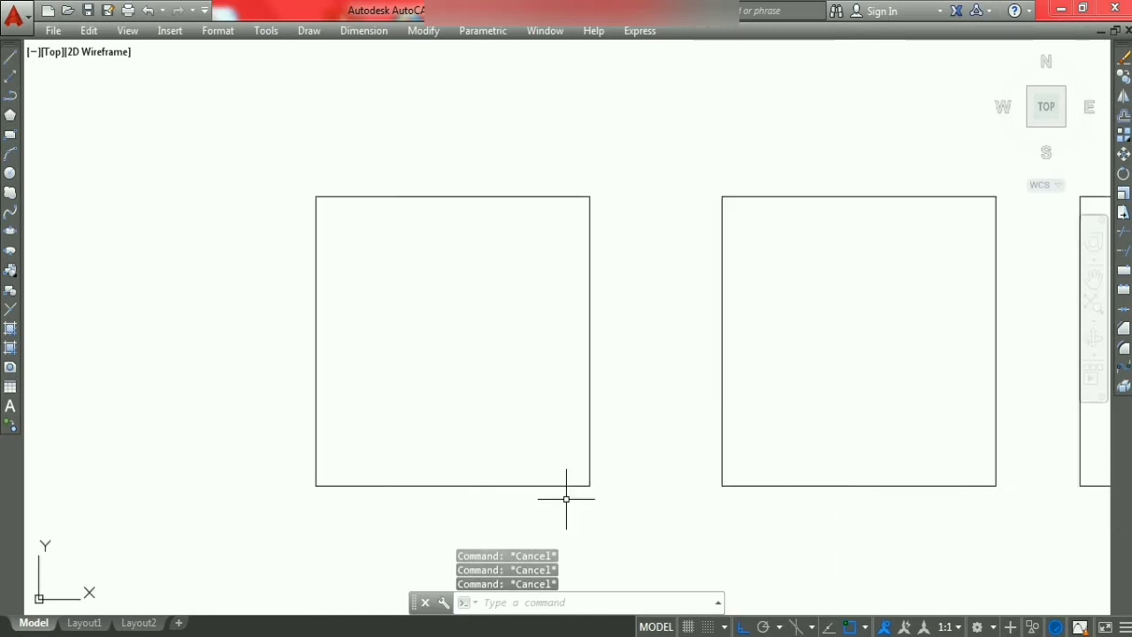
scroll(394, 401, up, 2)
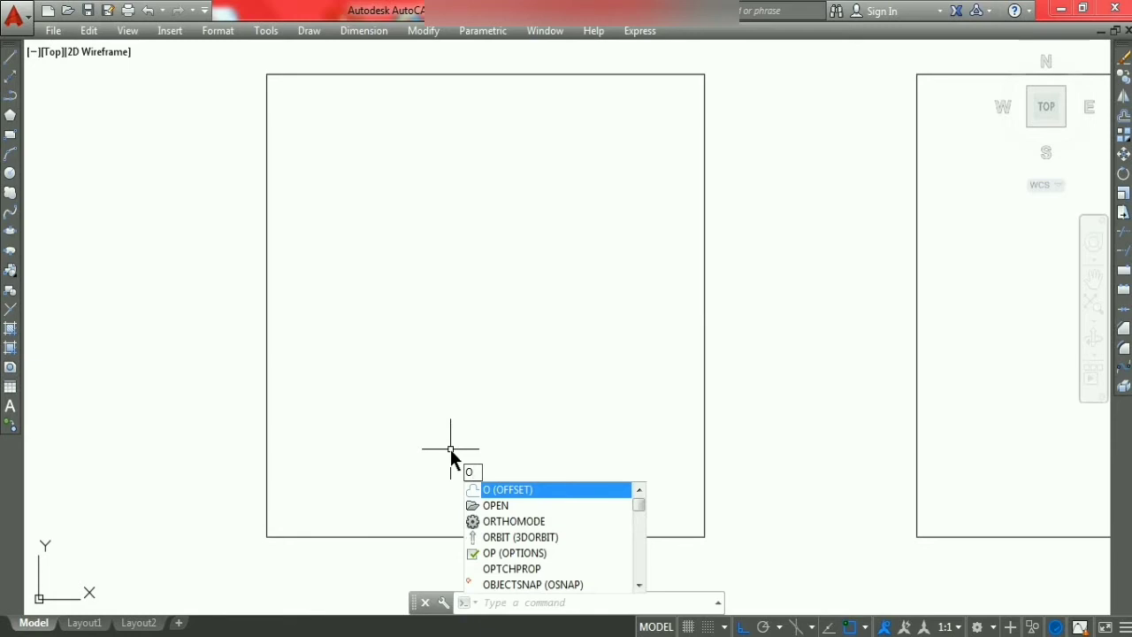
key(Return)
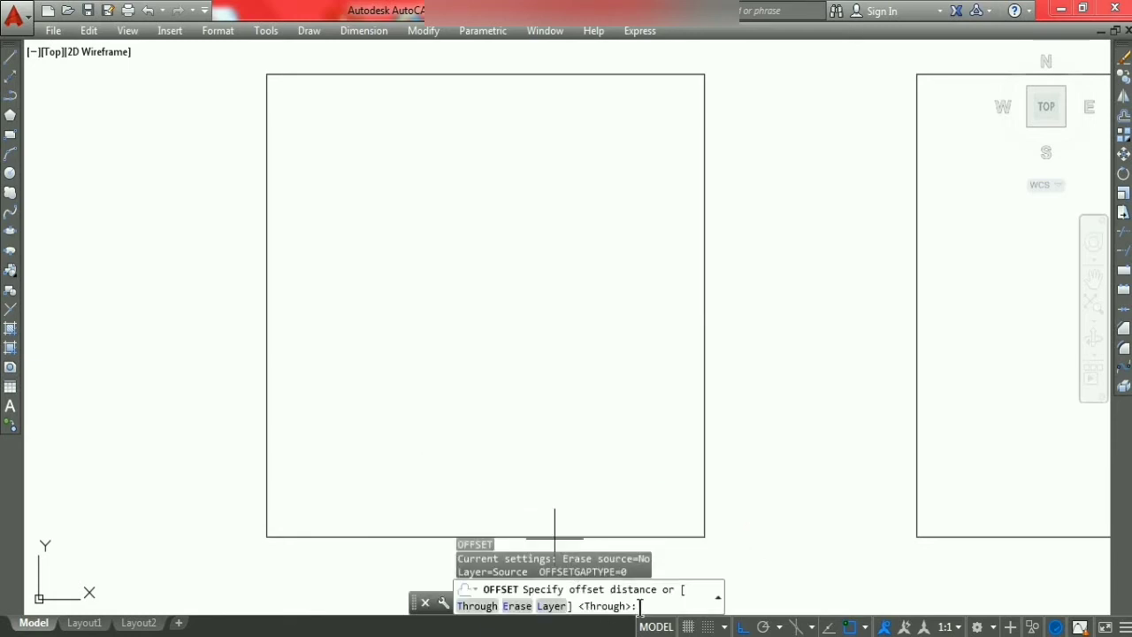
text(5")
key(Return)
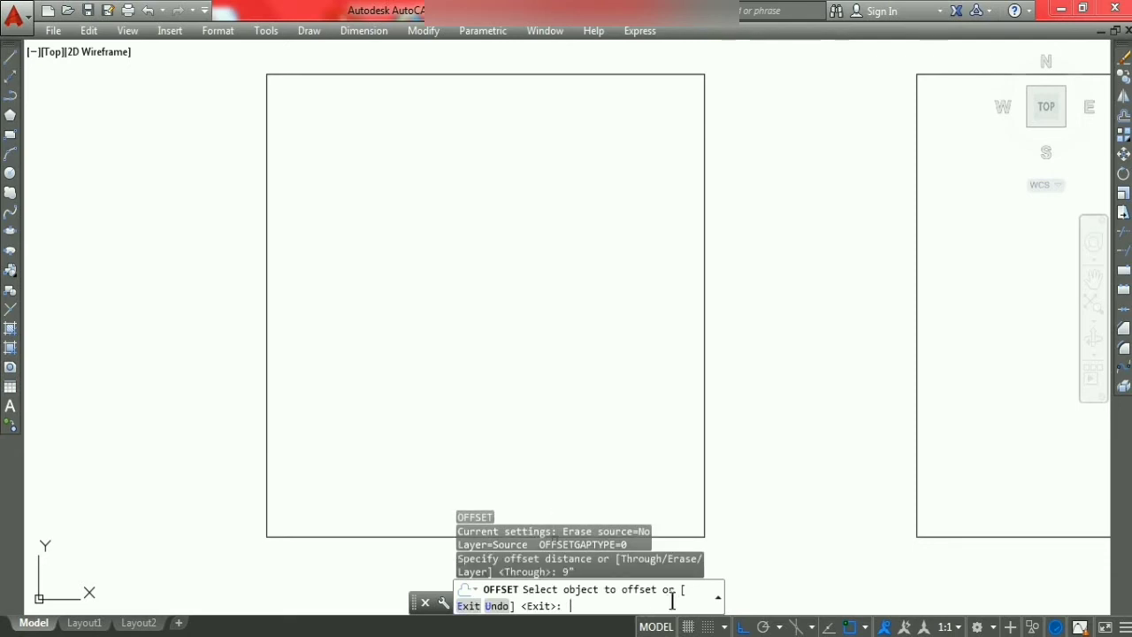
click(704, 484)
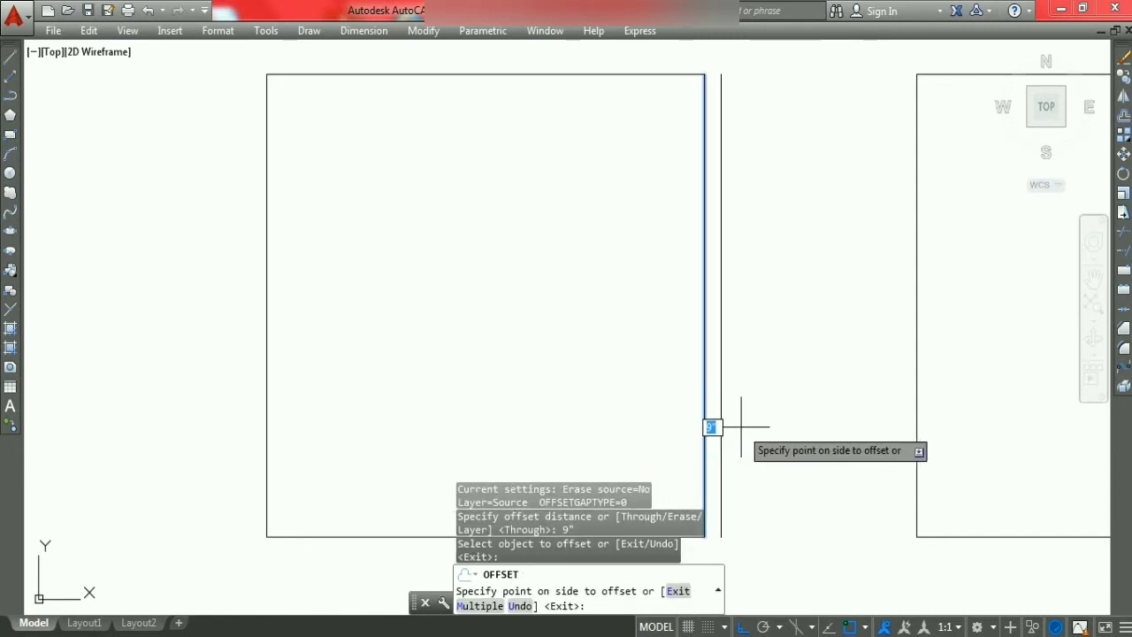
click(633, 407)
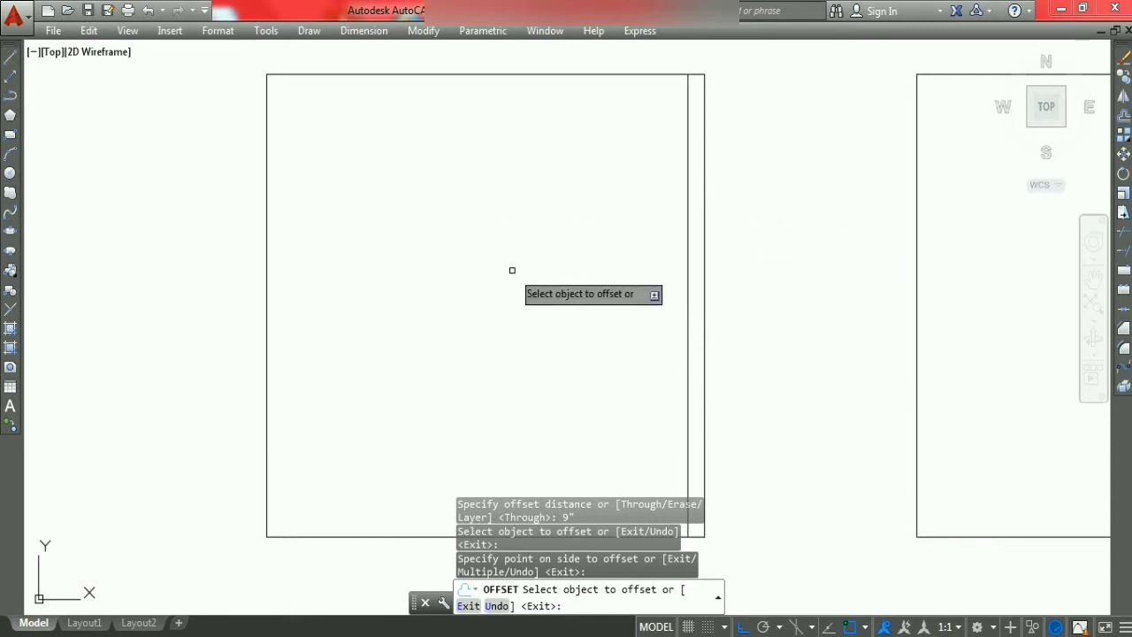
click(267, 386)
click(343, 386)
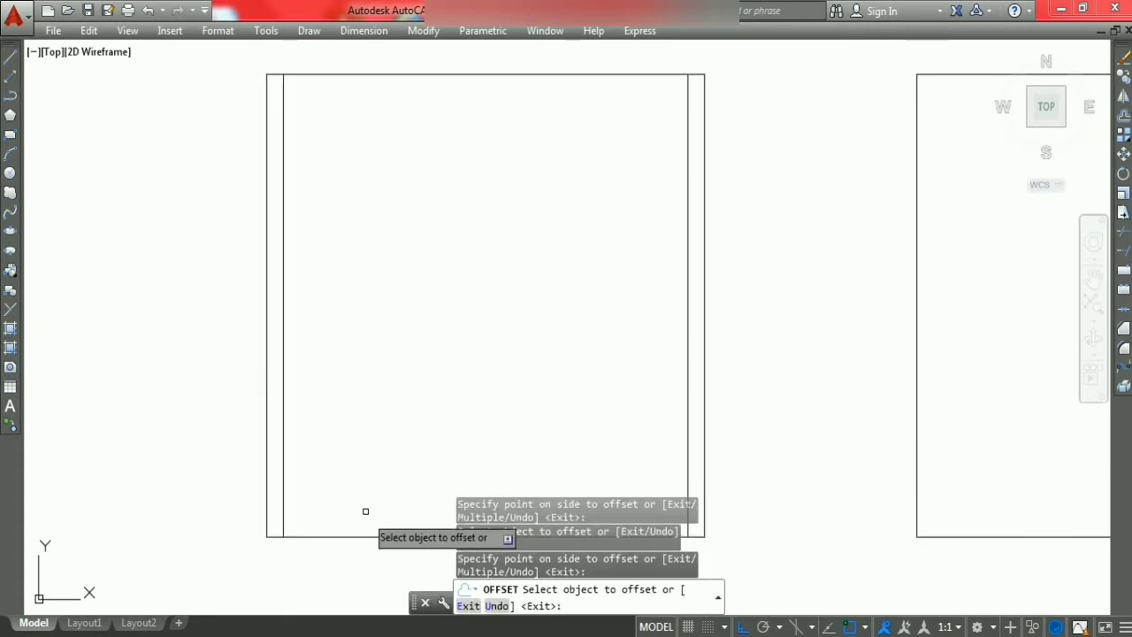
Step: Offset the bottom and top sides of the leftmost square inward by the same 9" distance
click(369, 534)
click(392, 328)
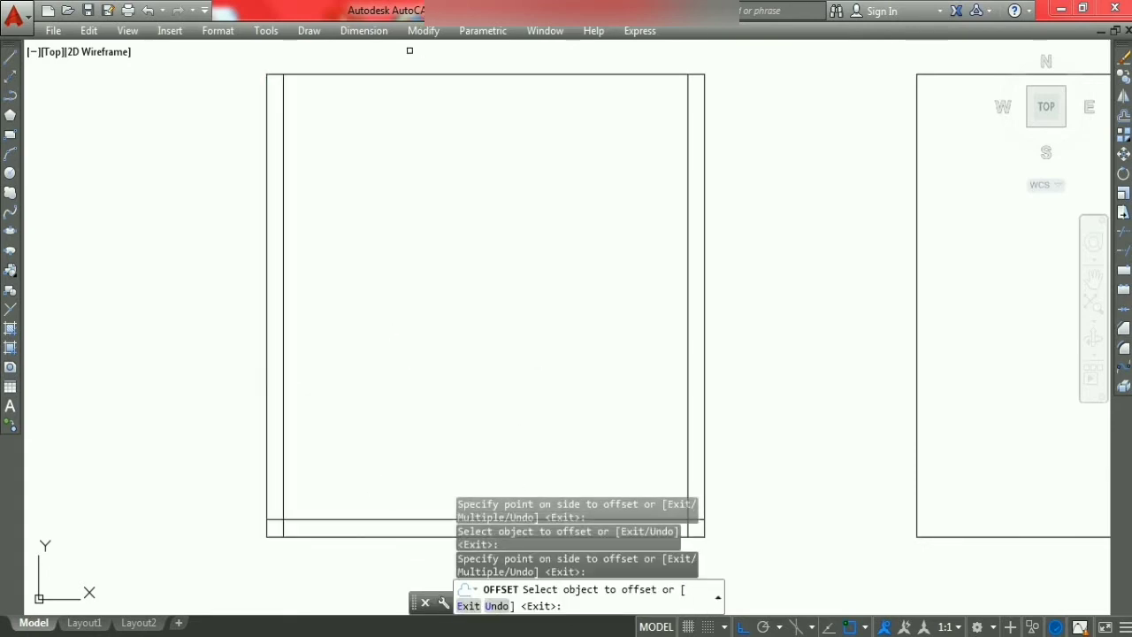
click(401, 75)
click(411, 122)
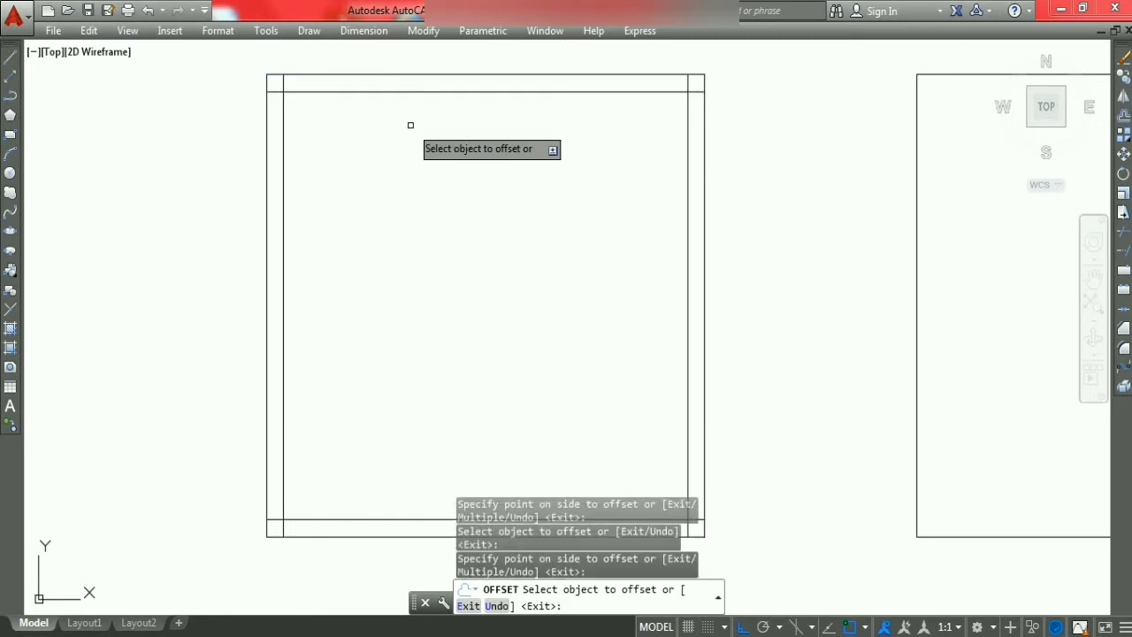
Step: Trim the overlapping wall line ends at the lower-right corner of the leftmost square, using all objects as cutting edges
key(Escape)
key(Escape)
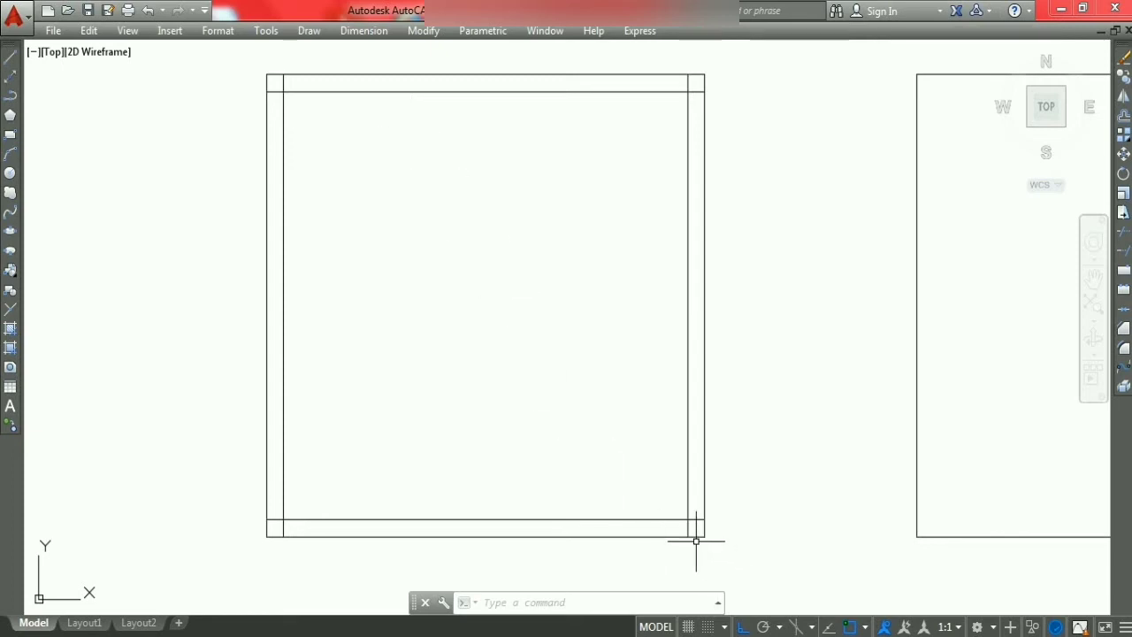
text(T)
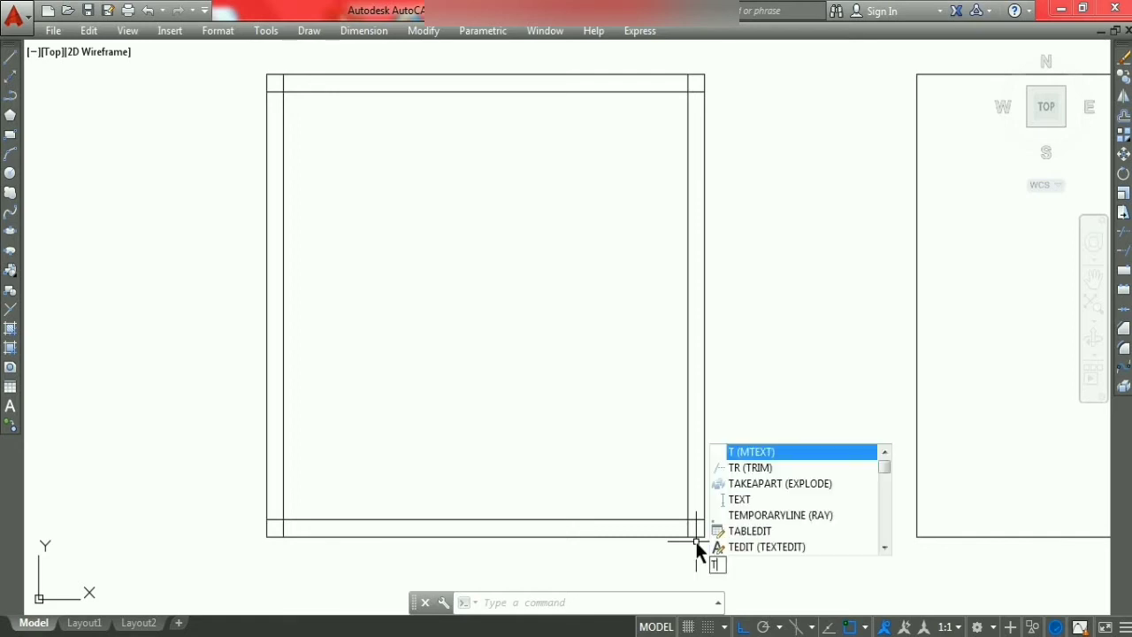
text(R)
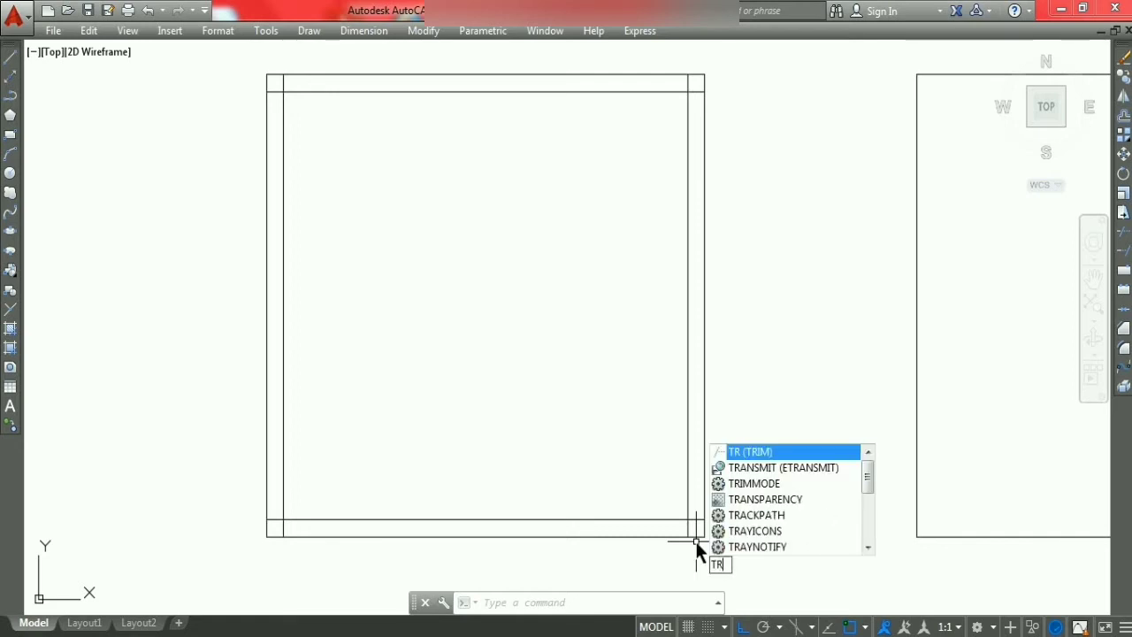
key(Return)
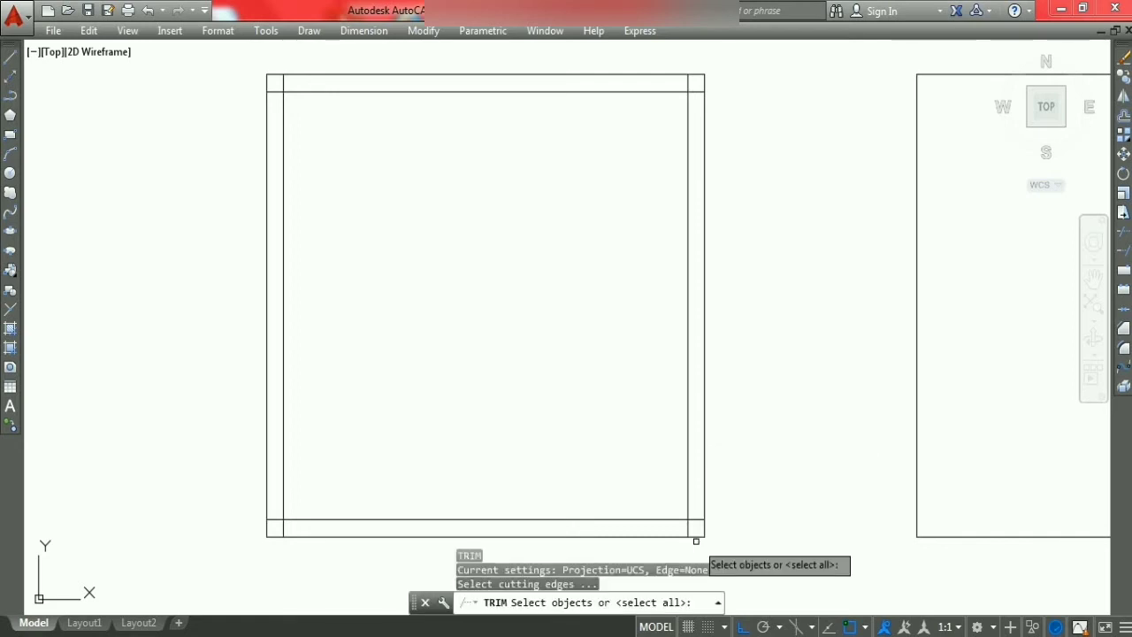
key(Return)
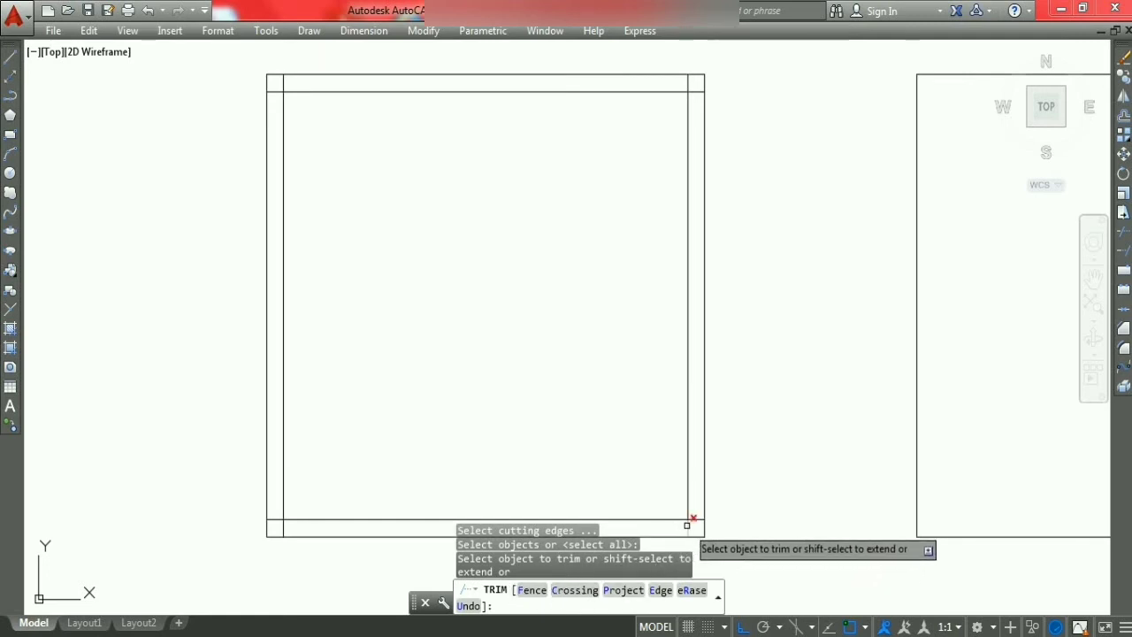
click(687, 524)
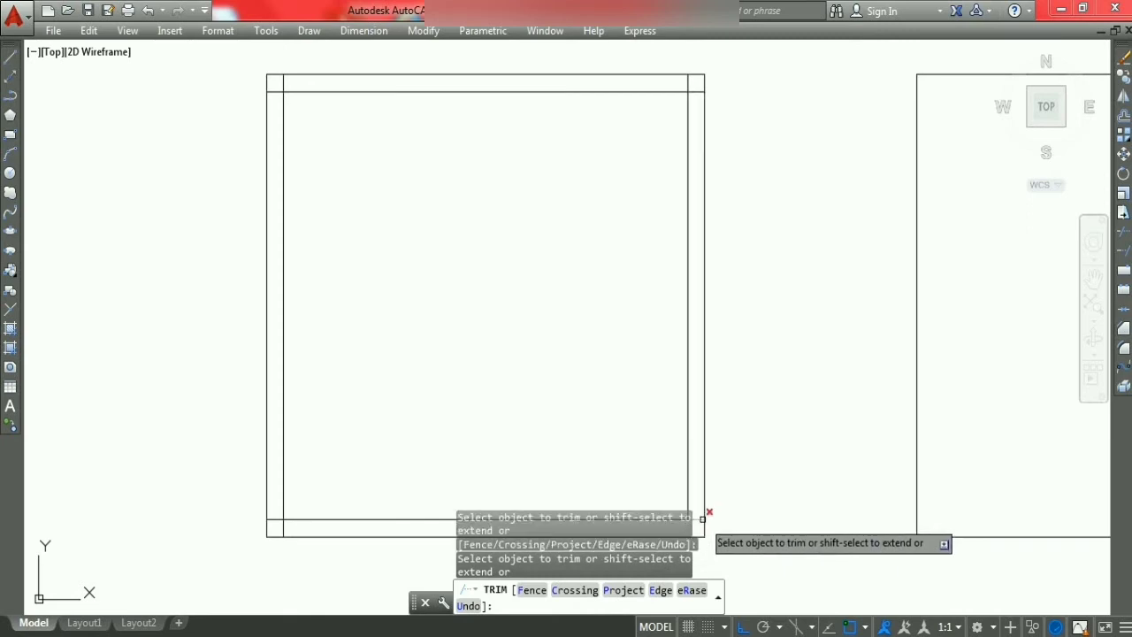
Step: Trim the inner wall line ends that overrun at the lower-left corner of the leftmost square
scroll(273, 523, up, 2)
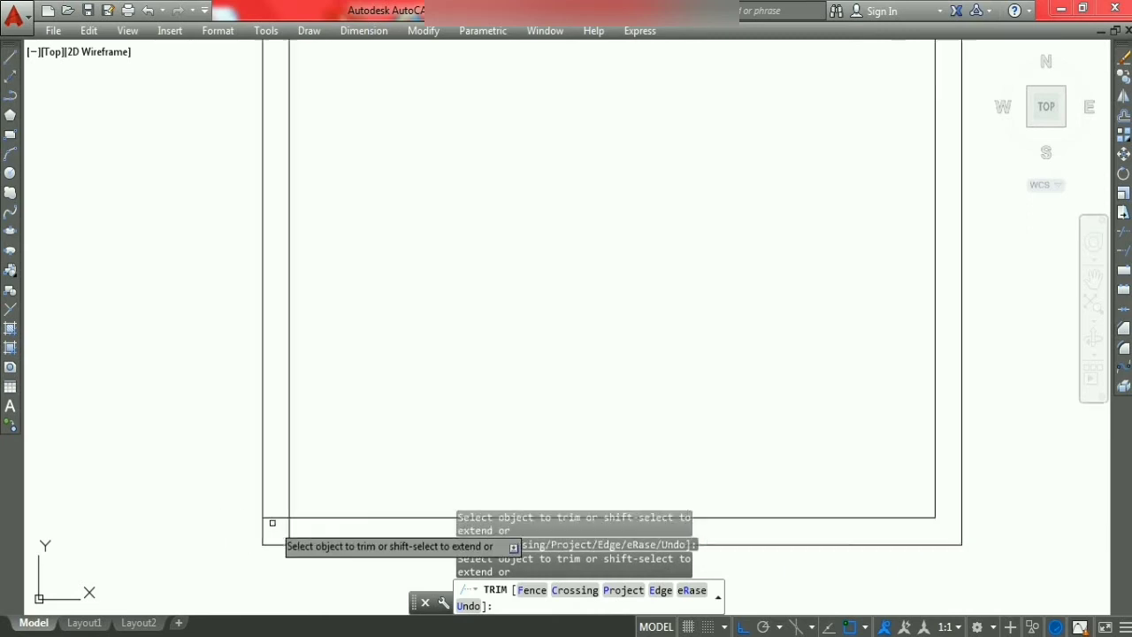
scroll(273, 522, up, 4)
click(332, 547)
click(302, 537)
click(293, 547)
click(279, 508)
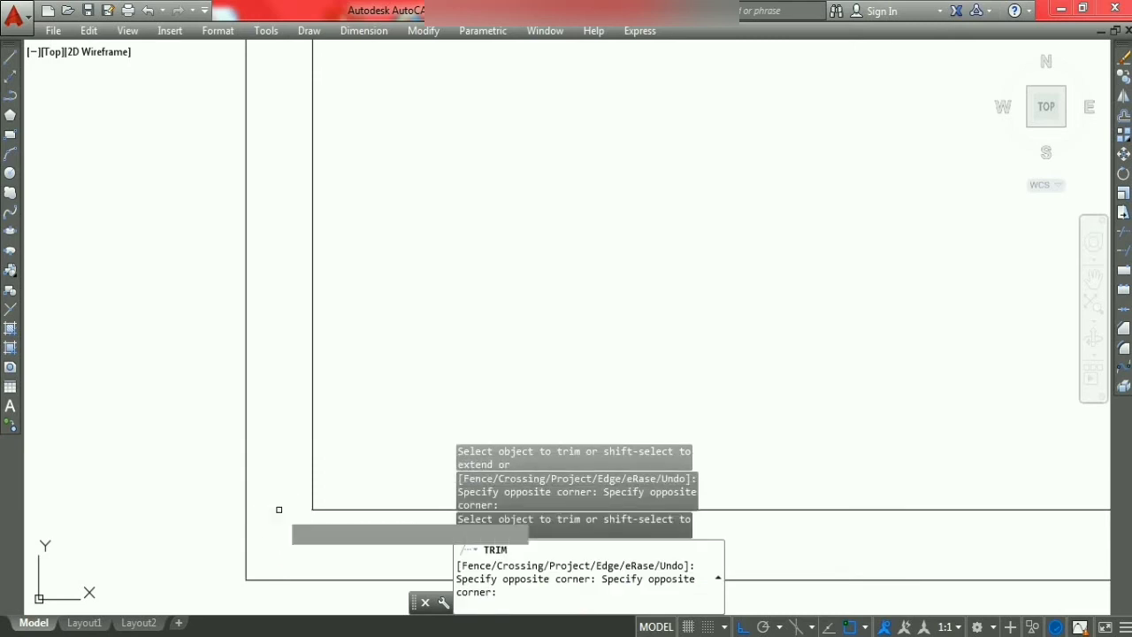
Step: Trim the inner wall line ends that overrun at the upper-left corner of the leftmost square
scroll(278, 509, down, 5)
scroll(298, 323, up, 3)
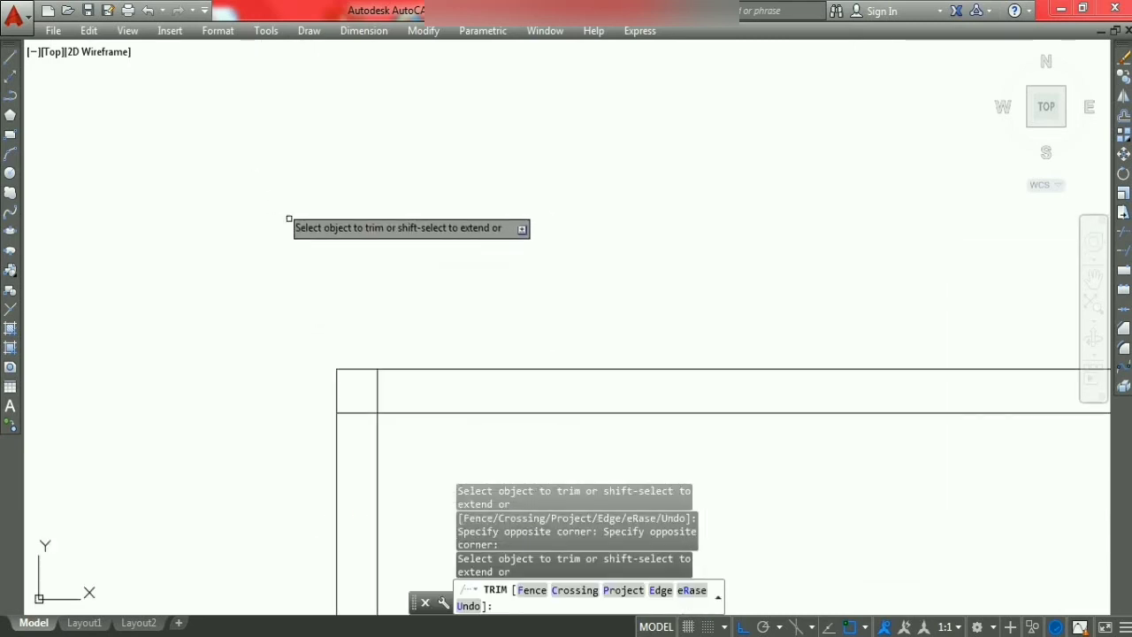
click(356, 425)
click(350, 395)
click(401, 389)
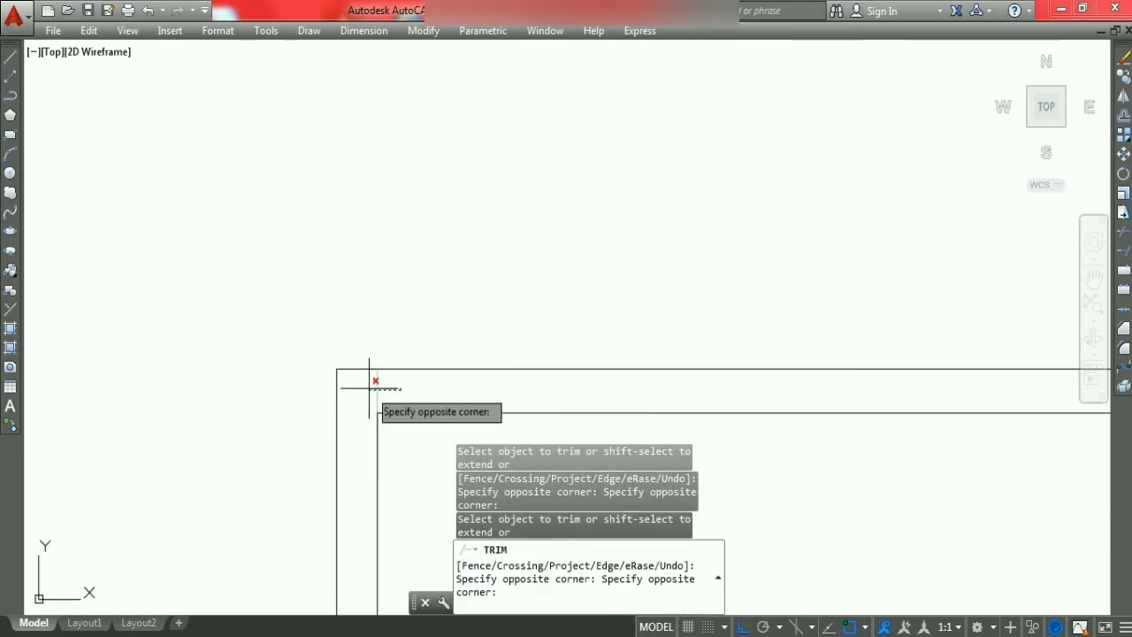
click(370, 386)
Step: Trim the inner wall line ends at the upper-right corner of the leftmost square and finish the TRIM command
scroll(366, 393, down, 5)
scroll(509, 354, up, 3)
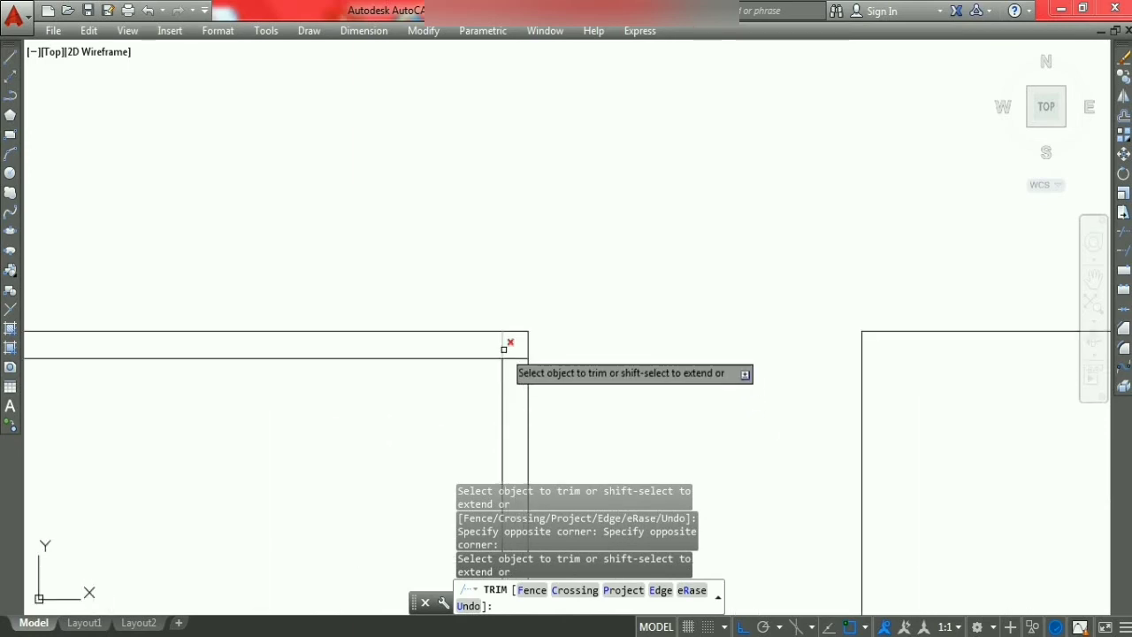
scroll(504, 349, up, 4)
click(518, 367)
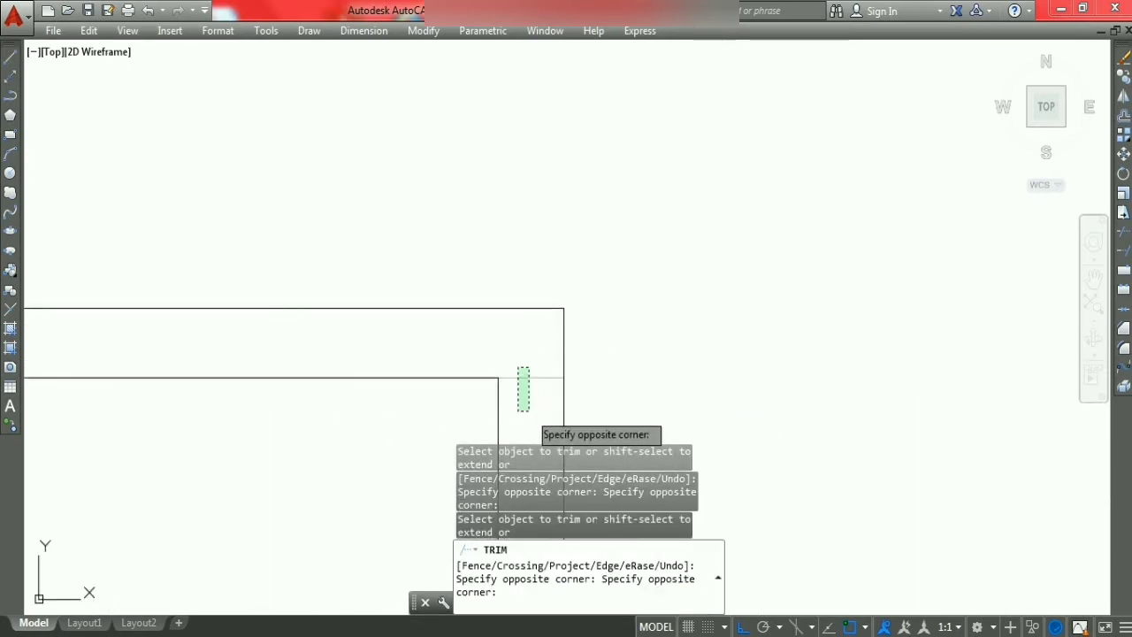
click(529, 410)
scroll(530, 403, down, 5)
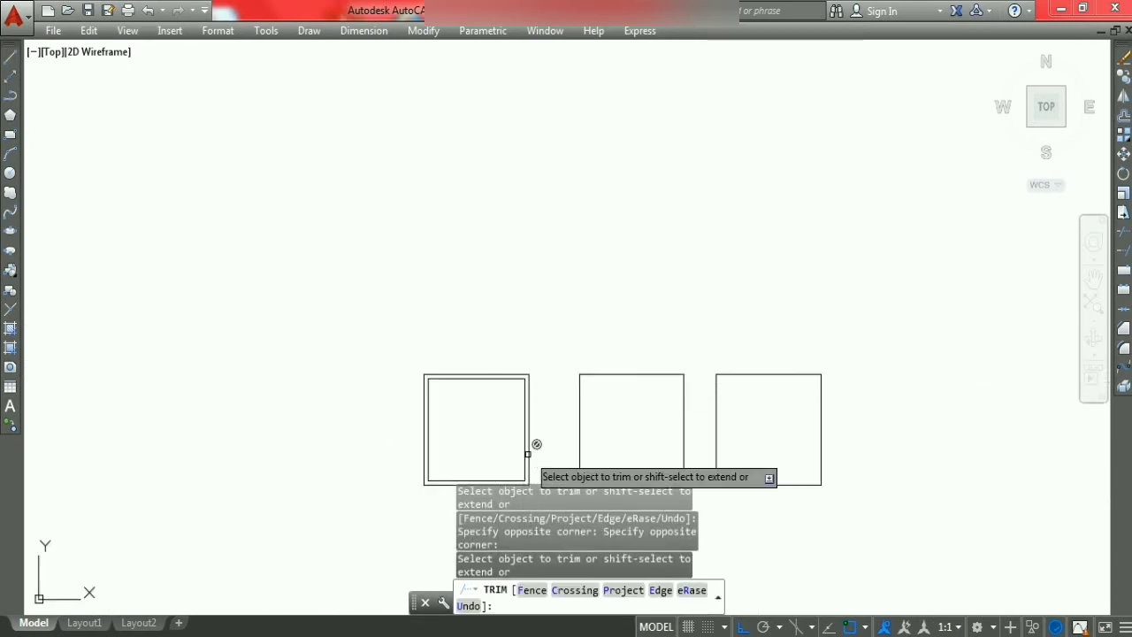
scroll(535, 444, up, 2)
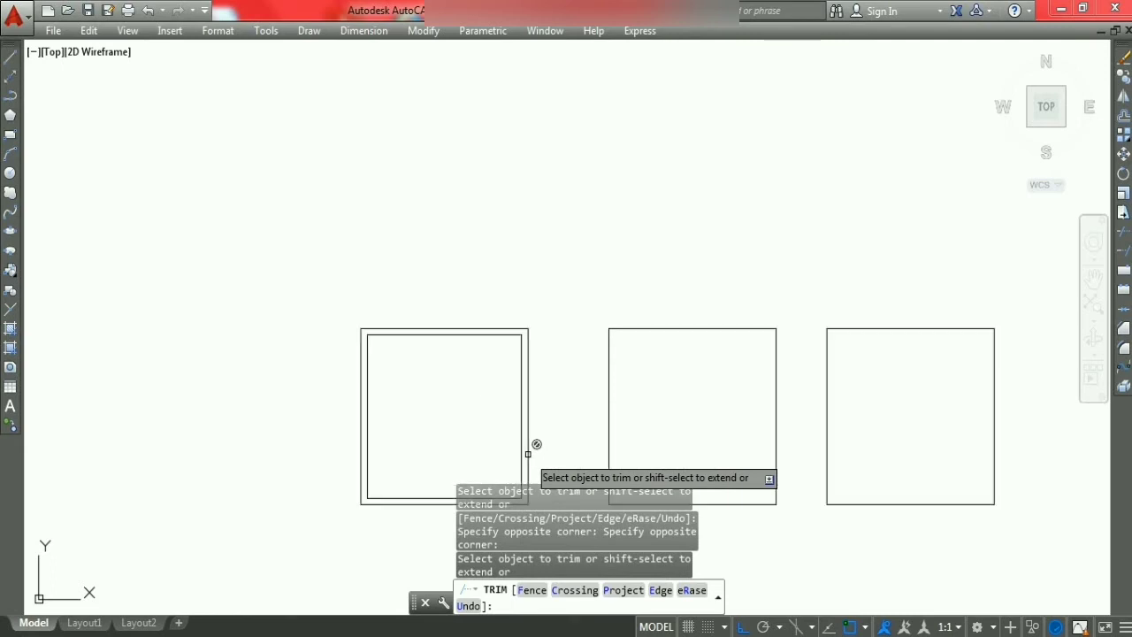
key(Escape)
key(Escape)
key(Escape)
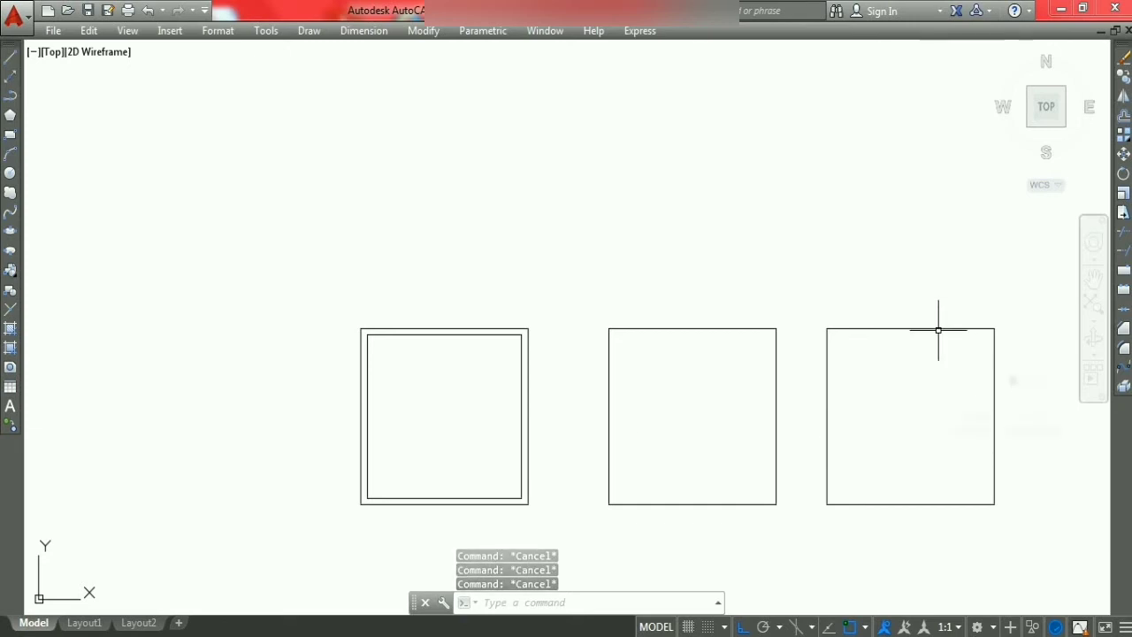
Step: Erase the top, bottom and right sides of the rightmost square together
mouse_move(938, 330)
scroll(529, 330, up, 4)
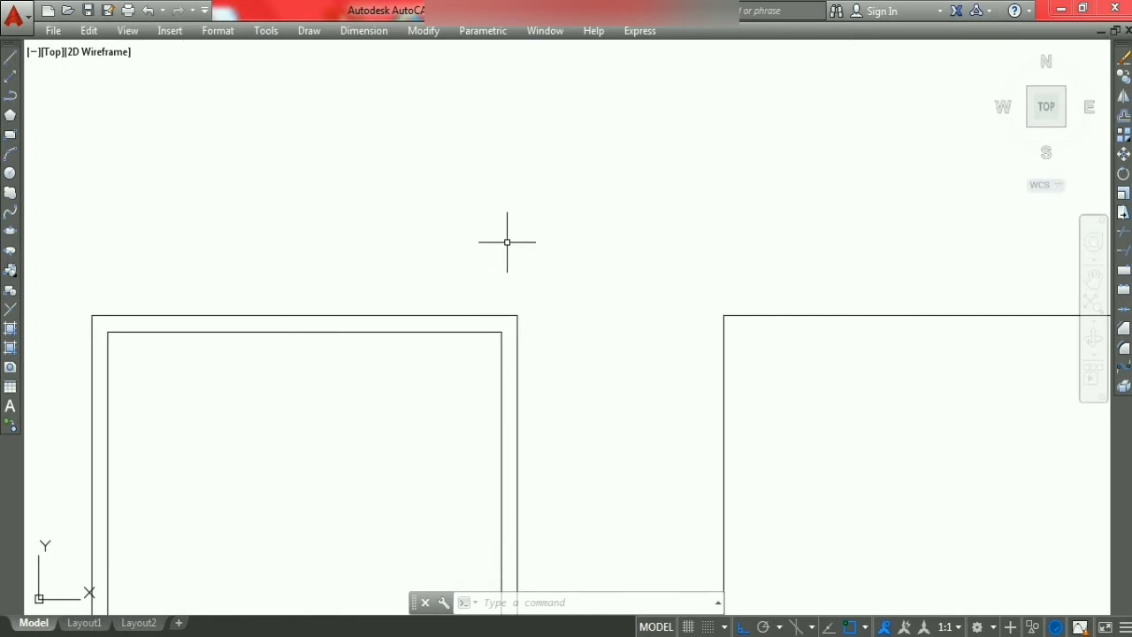
scroll(576, 357, down, 2)
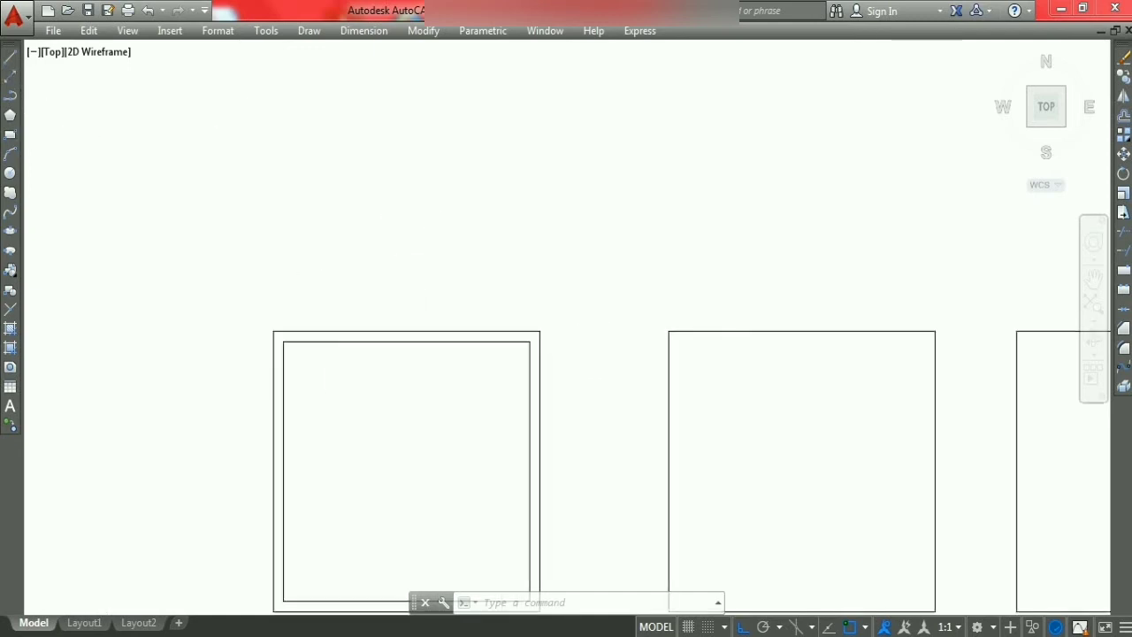
scroll(867, 417, down, 4)
scroll(867, 442, up, 4)
click(854, 543)
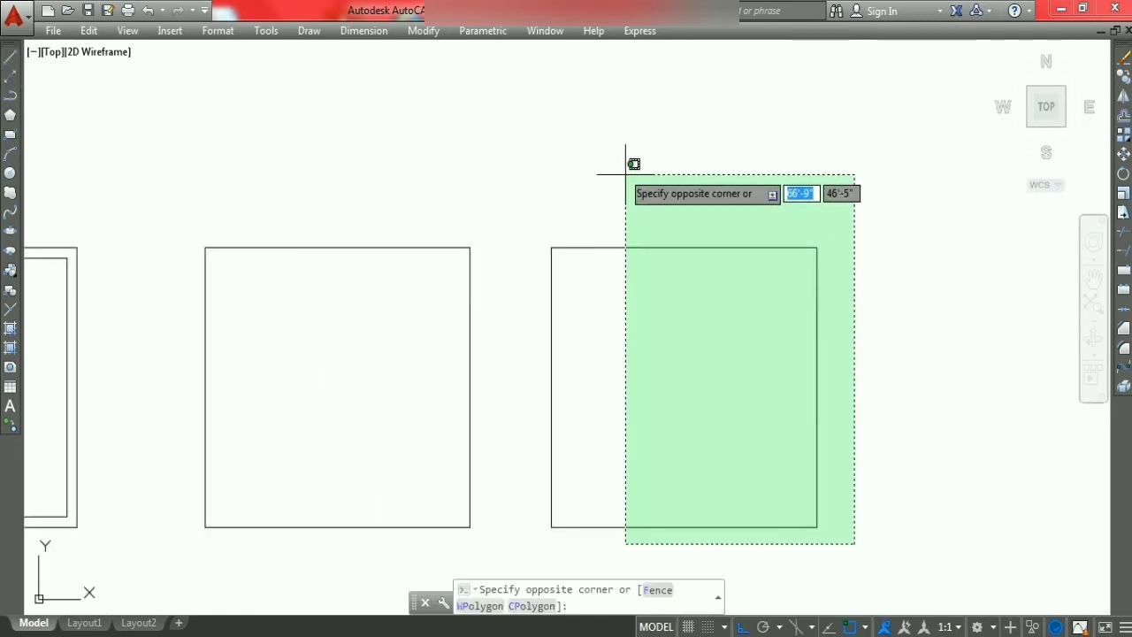
click(626, 174)
right_click(689, 264)
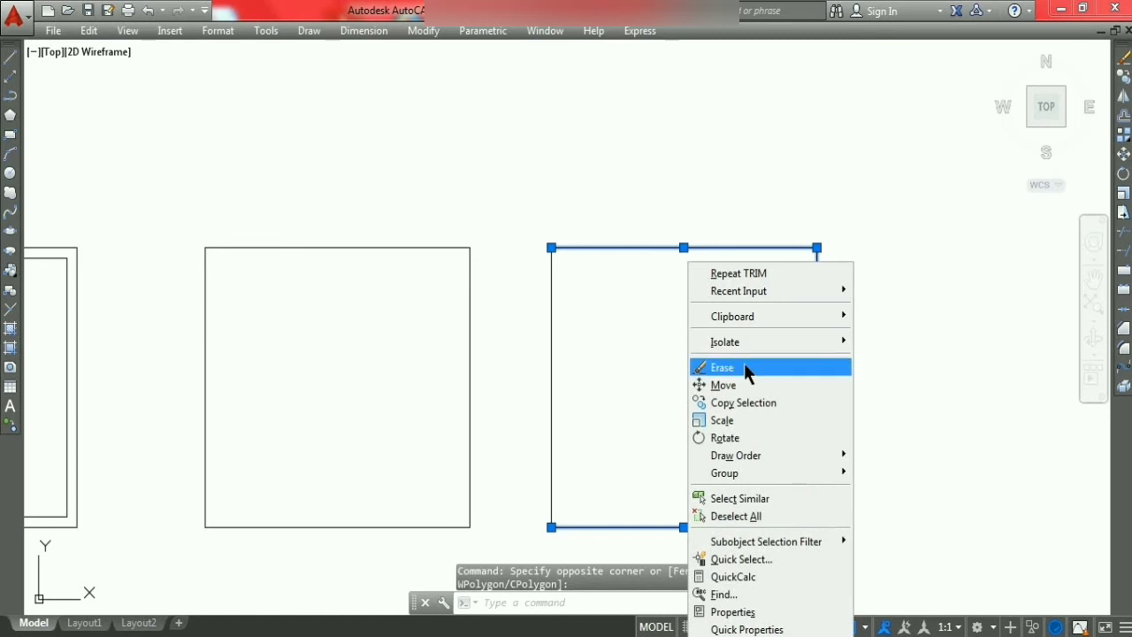
click(744, 367)
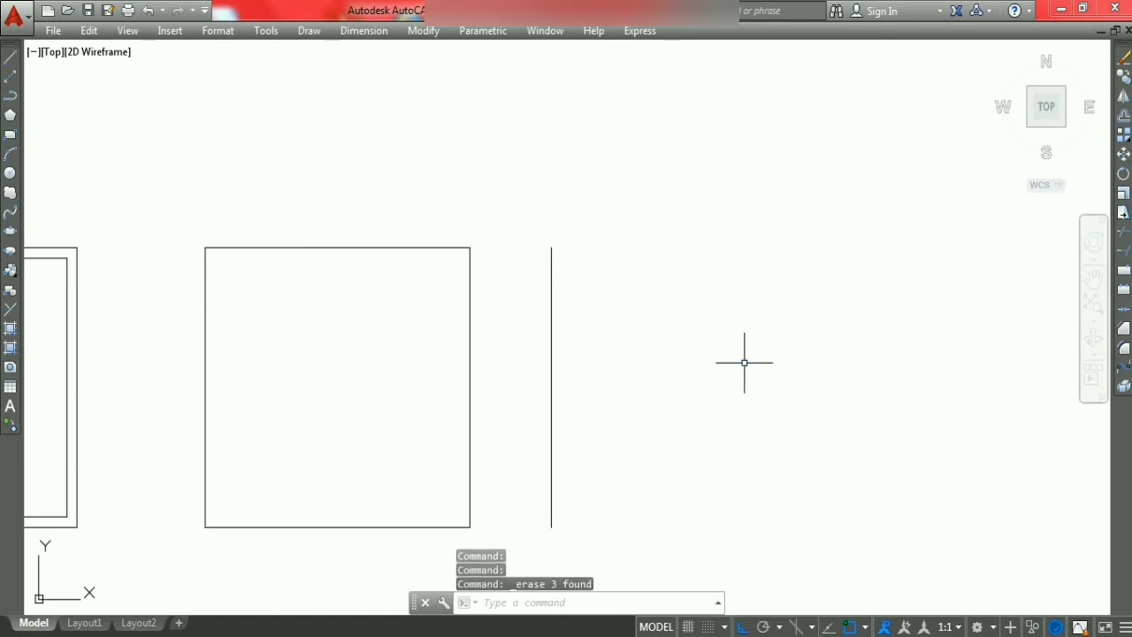
Step: Erase the remaining left side of the rightmost square with the ERASE command
click(648, 604)
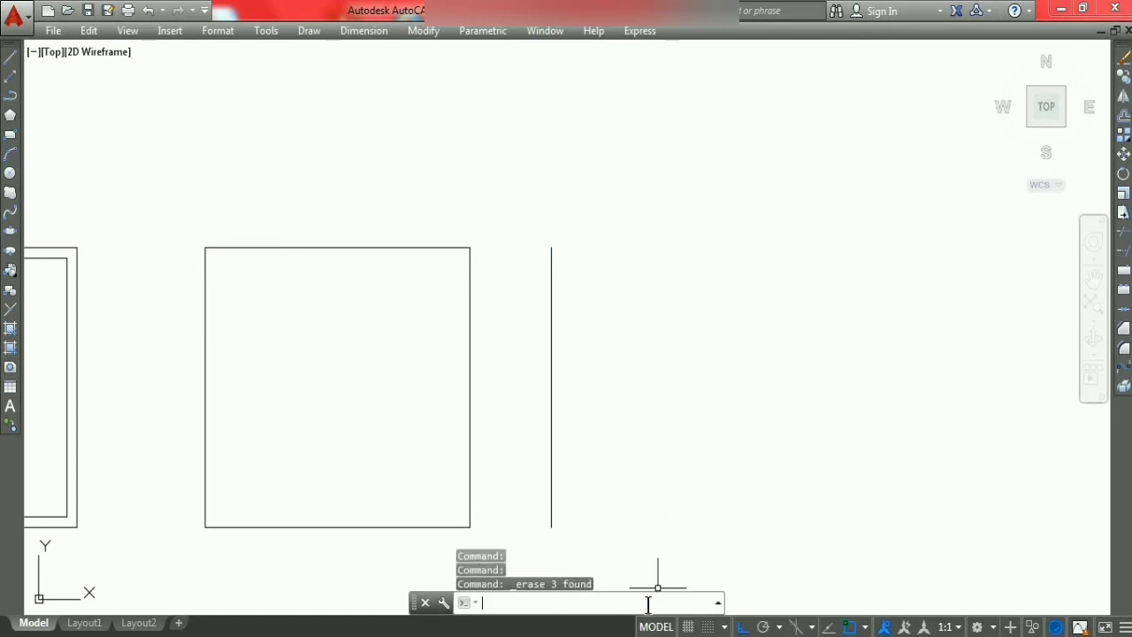
text(E)
key(Return)
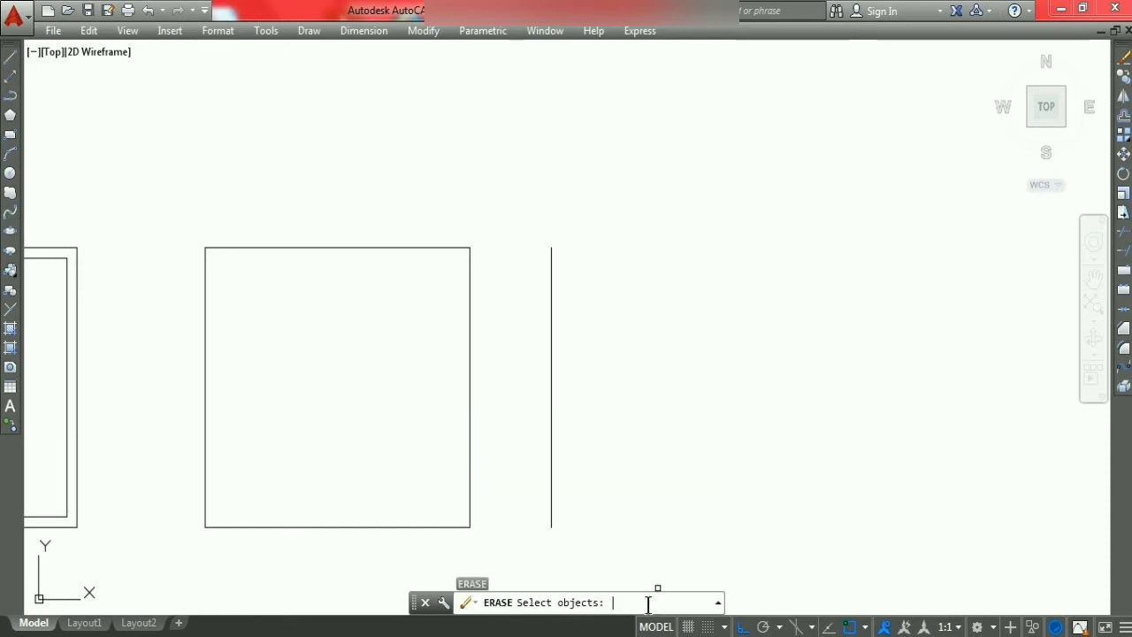
click(600, 541)
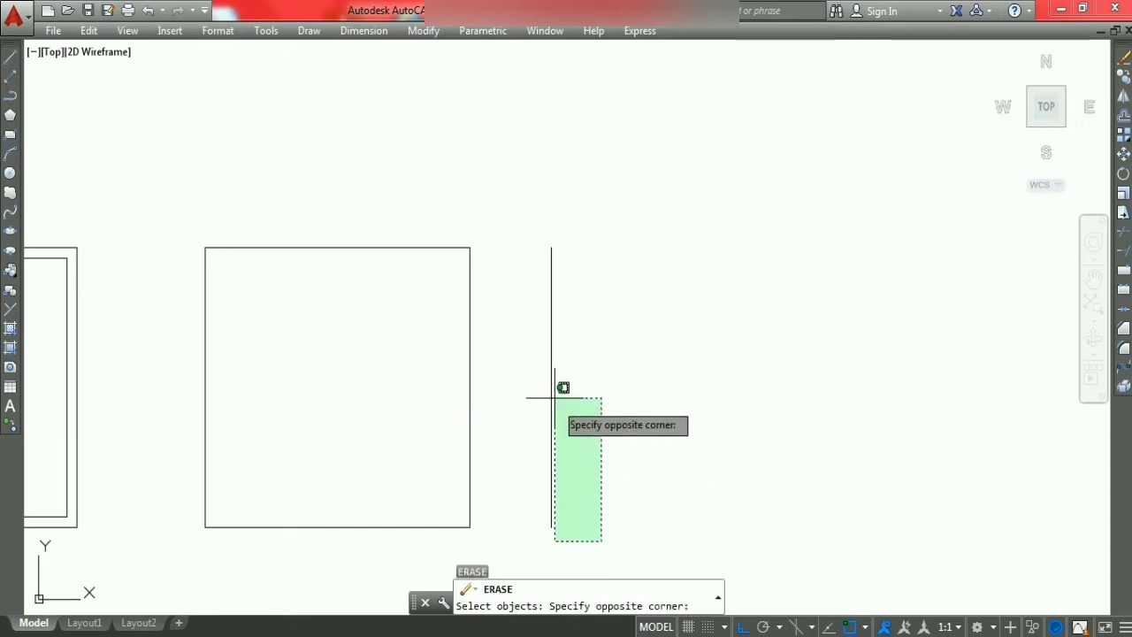
click(539, 361)
key(Return)
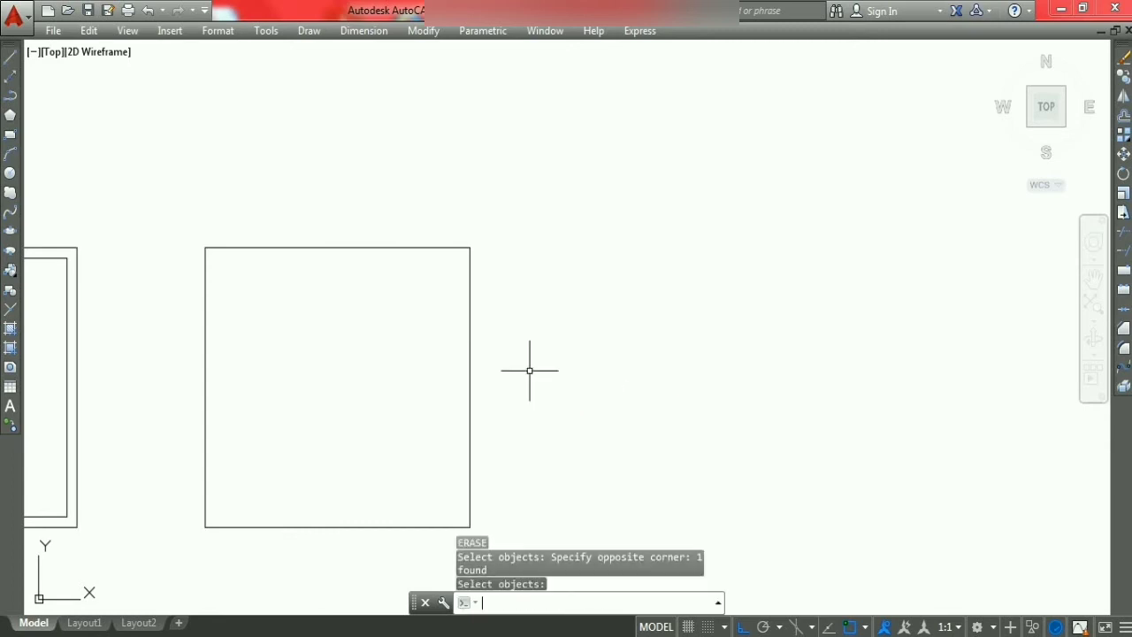